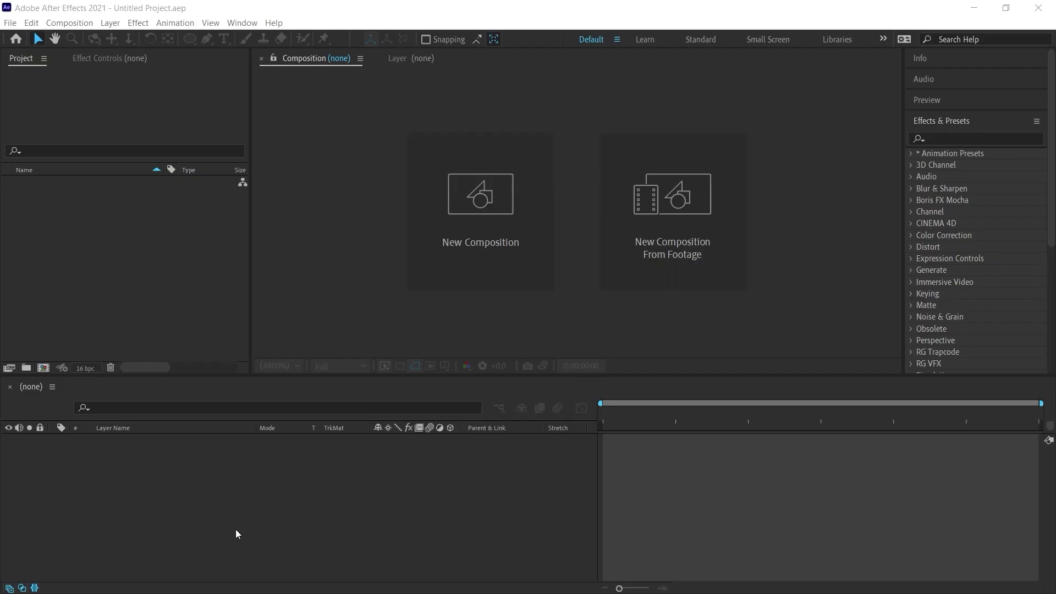
- Create a 1920×1080 Comp 1 and add a full-frame teal solid as its background
left_click(466, 243)
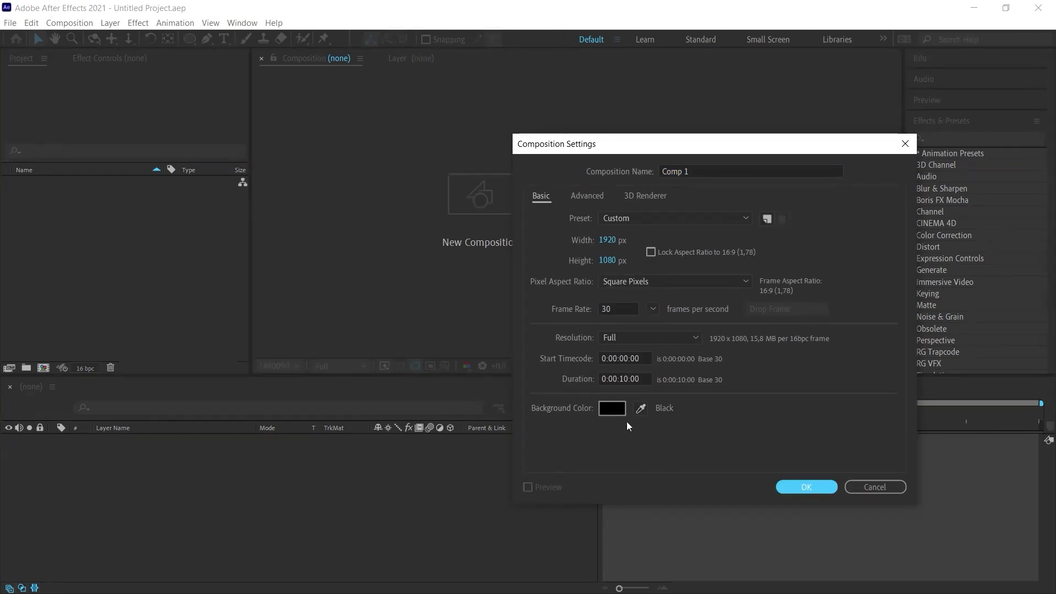
left_click(806, 487)
right_click(232, 472)
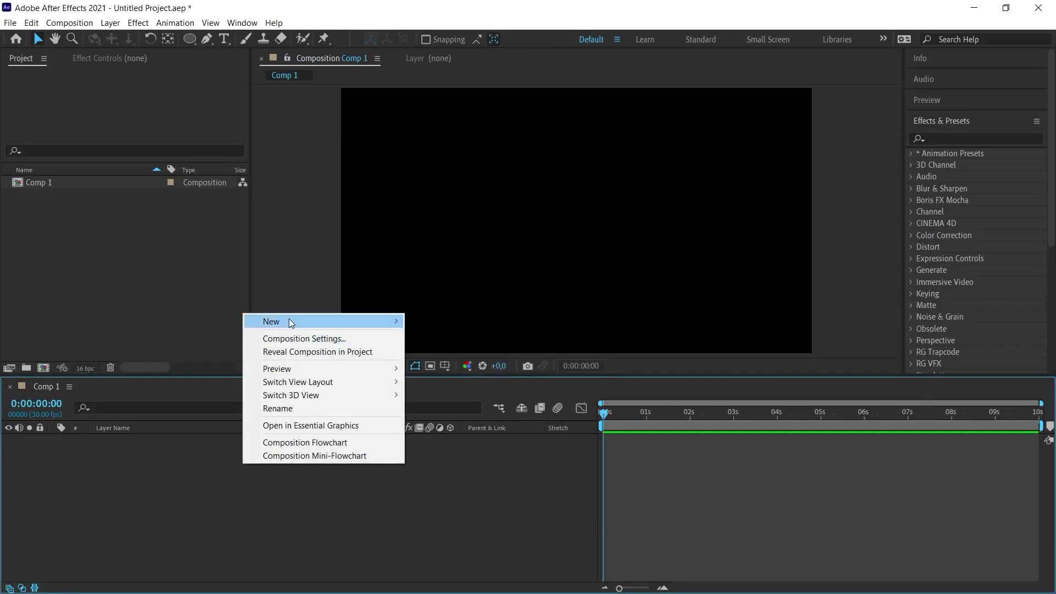
mouse_move(323, 321)
left_click(442, 353)
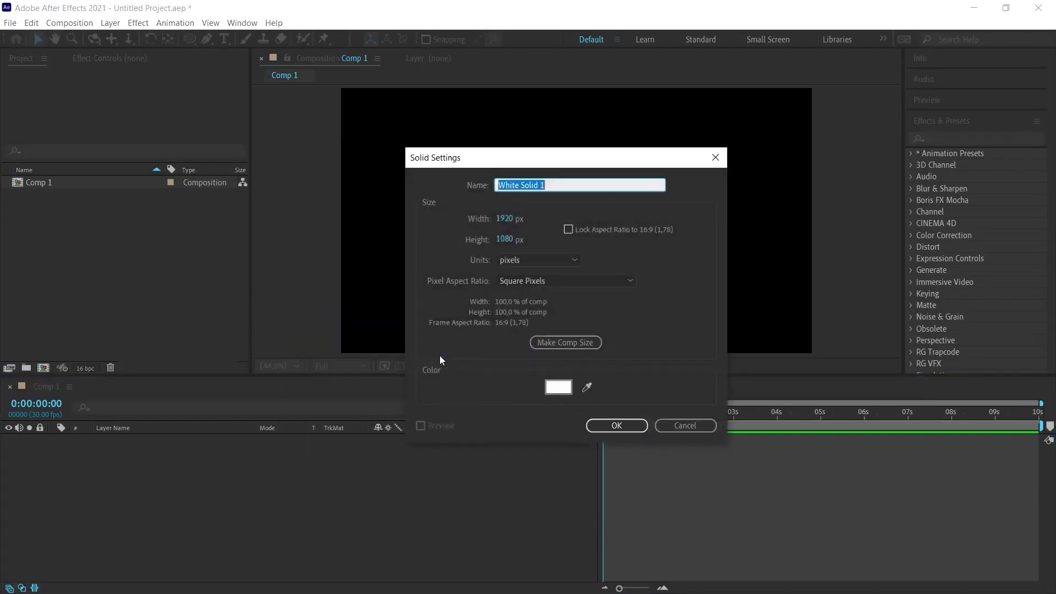
left_click(552, 387)
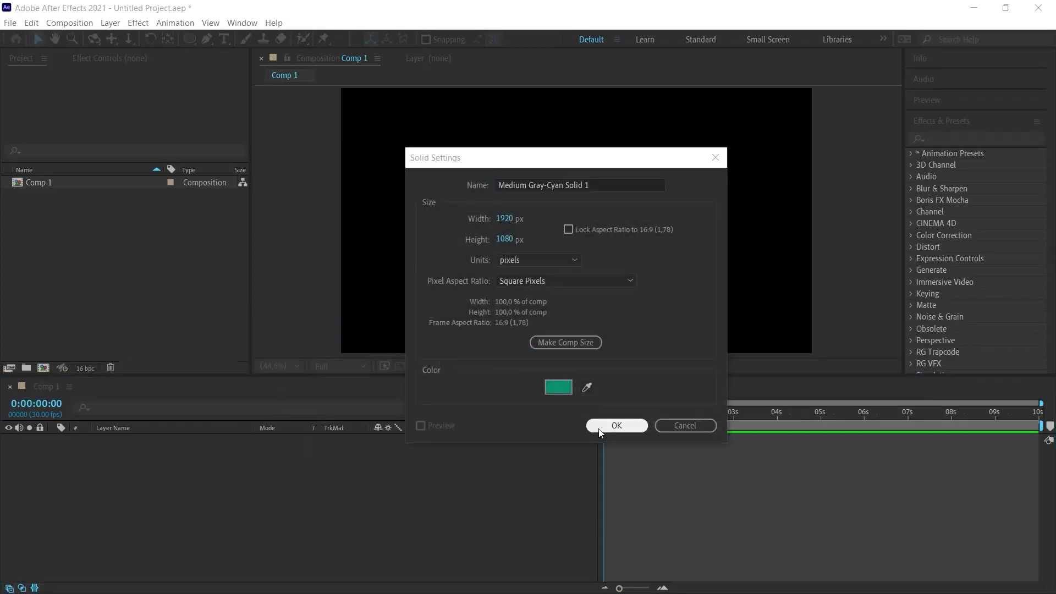
left_click(599, 429)
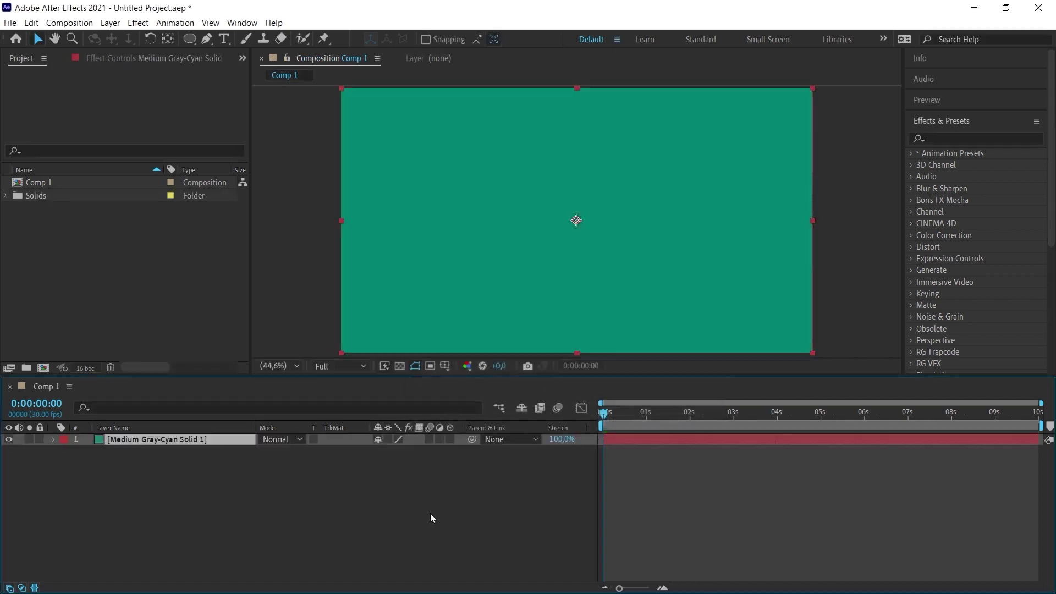
- Add a white text layer reading LOREM to the composition
left_click(396, 524)
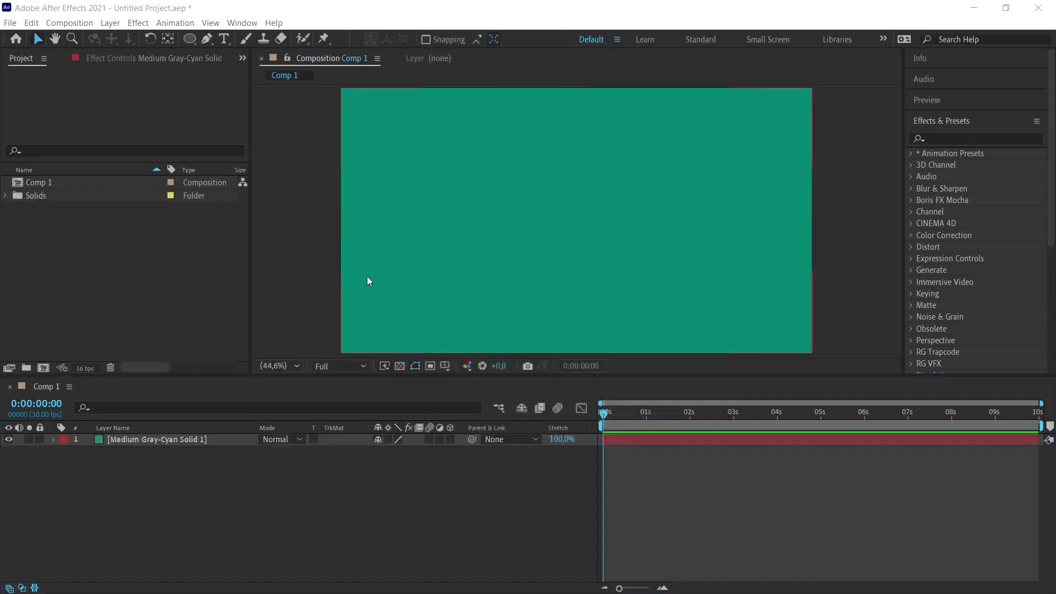
left_click(223, 39)
left_click(469, 245)
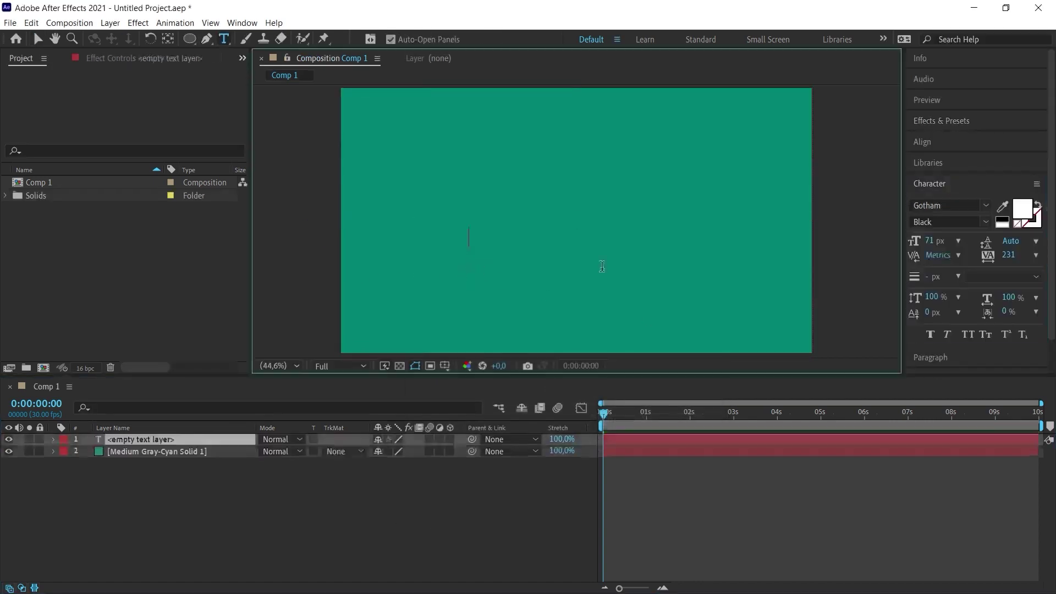
type("LOREM")
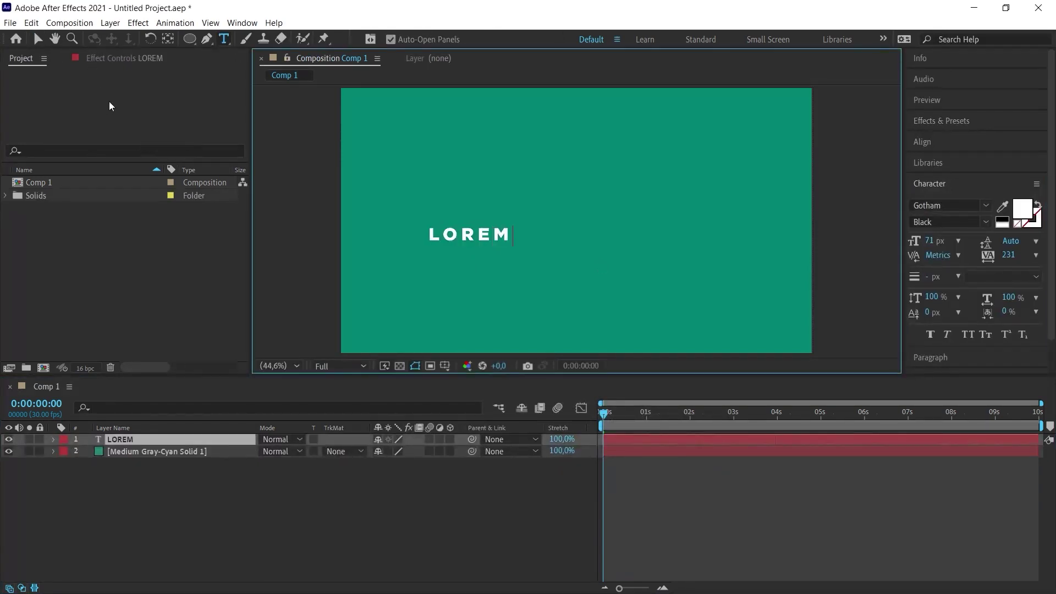
left_click(37, 38)
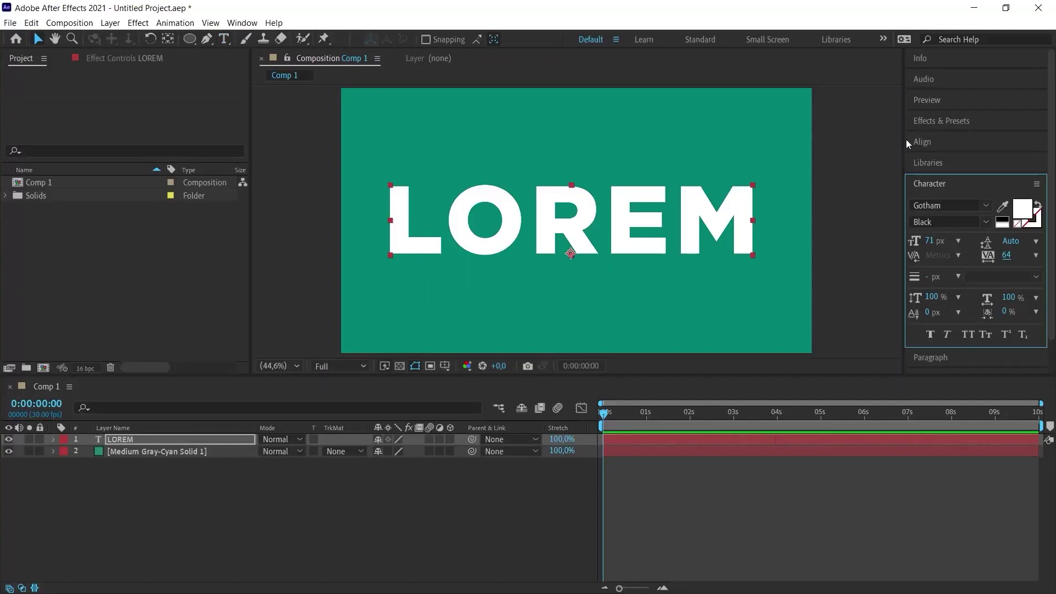
- Centre the LOREM text horizontally in the composition
left_click(916, 142)
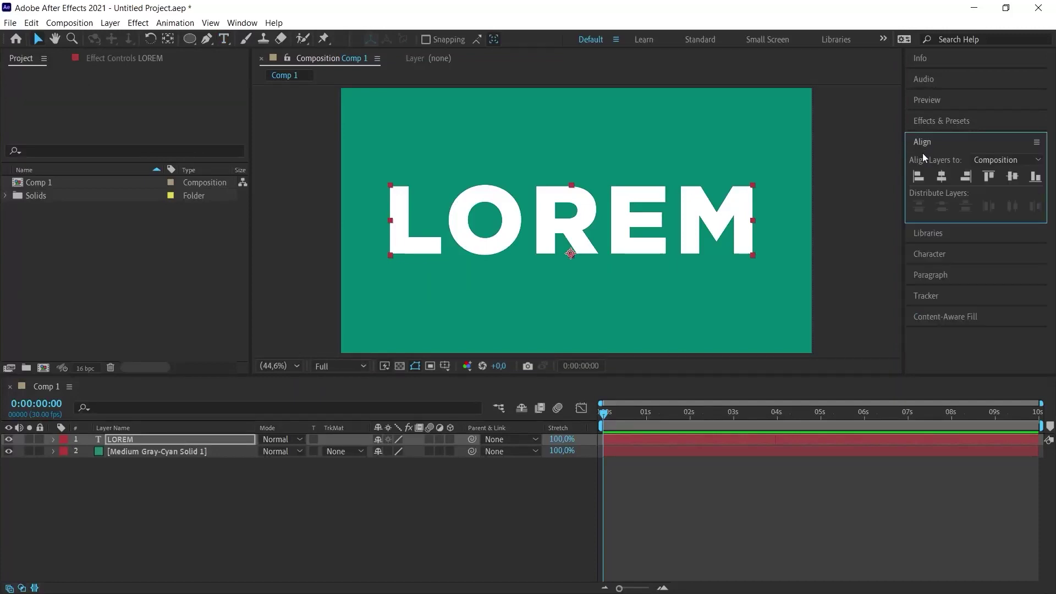
left_click(942, 176)
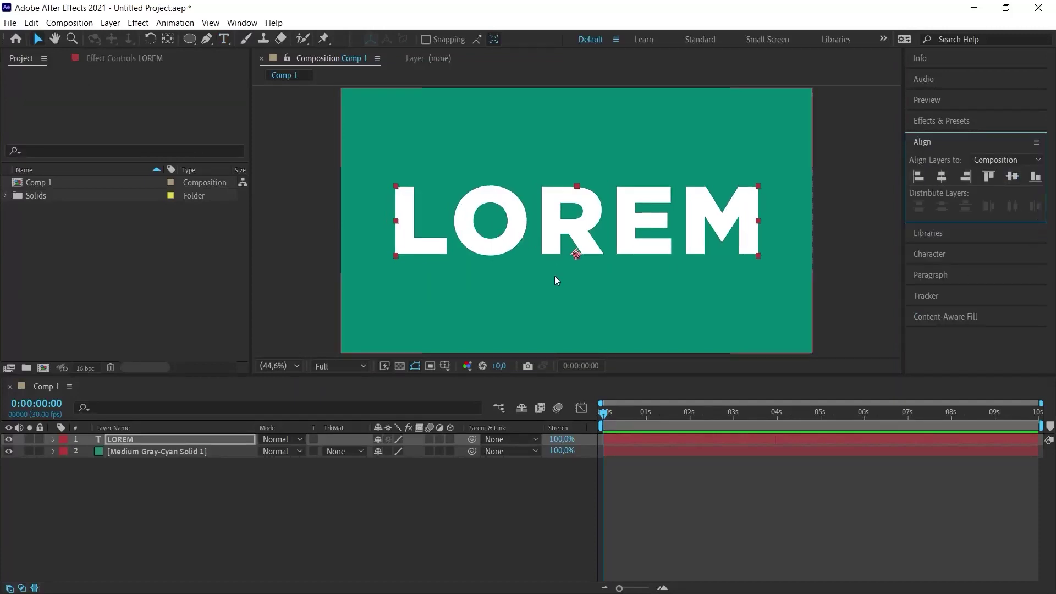
left_click(309, 274)
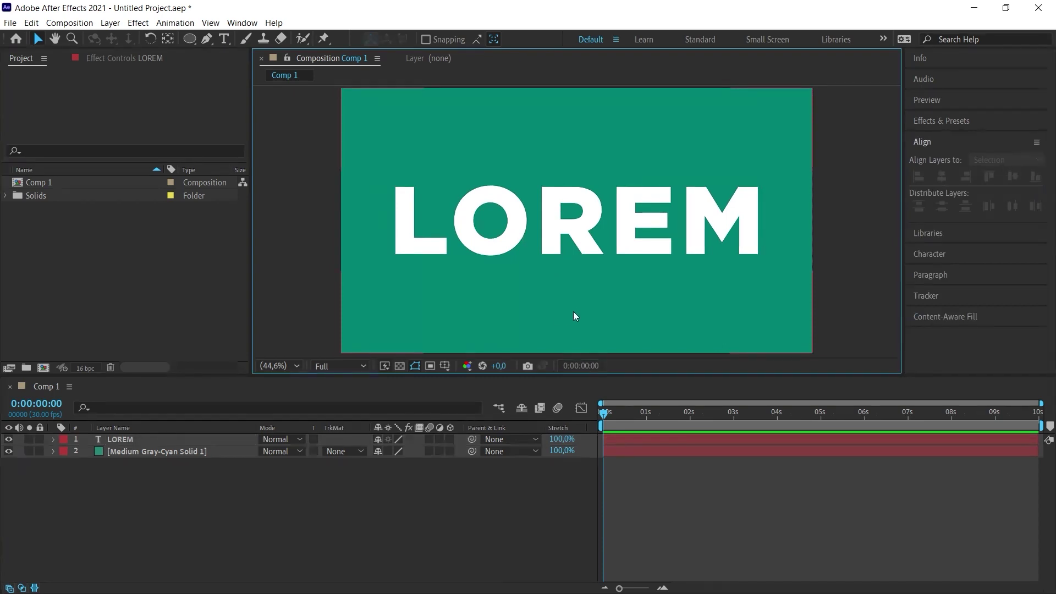
left_click(339, 467)
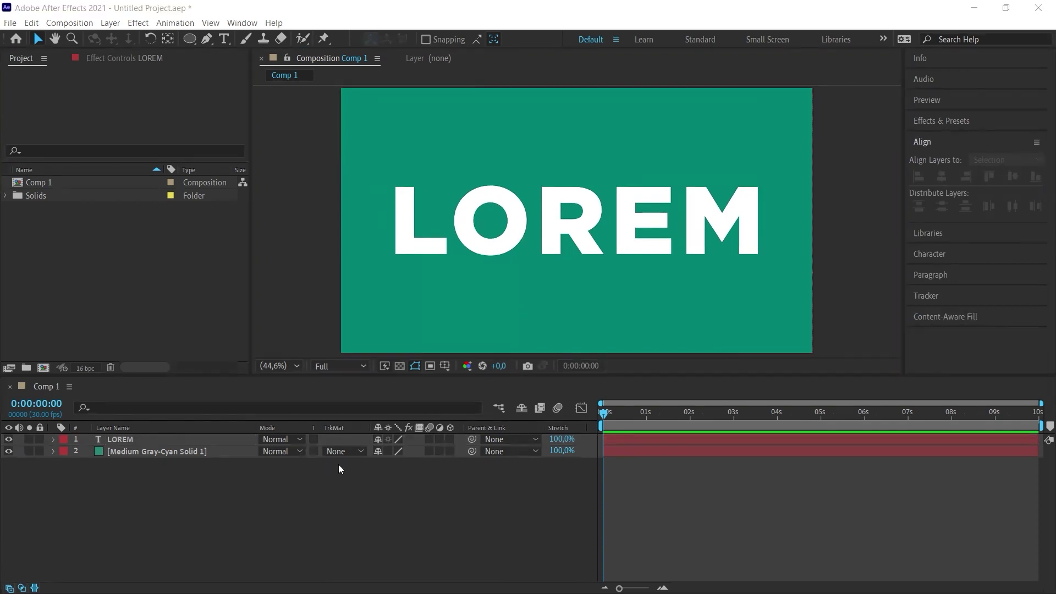
- Add a full-frame red solid (#C5251C) above the teal layer, then select LOREM
right_click(311, 520)
mouse_move(374, 372)
left_click(504, 411)
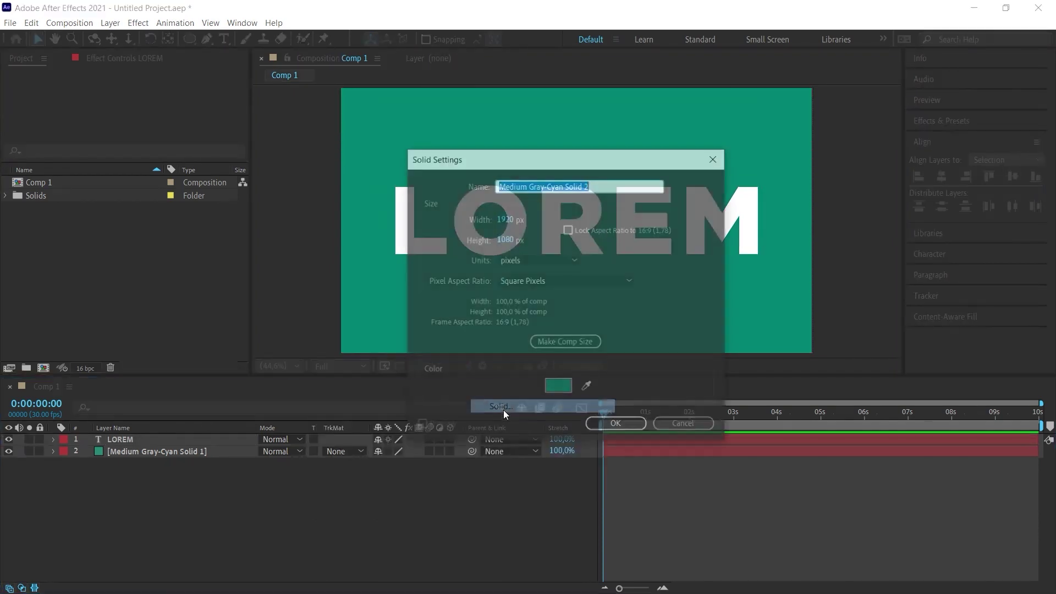
left_click(558, 386)
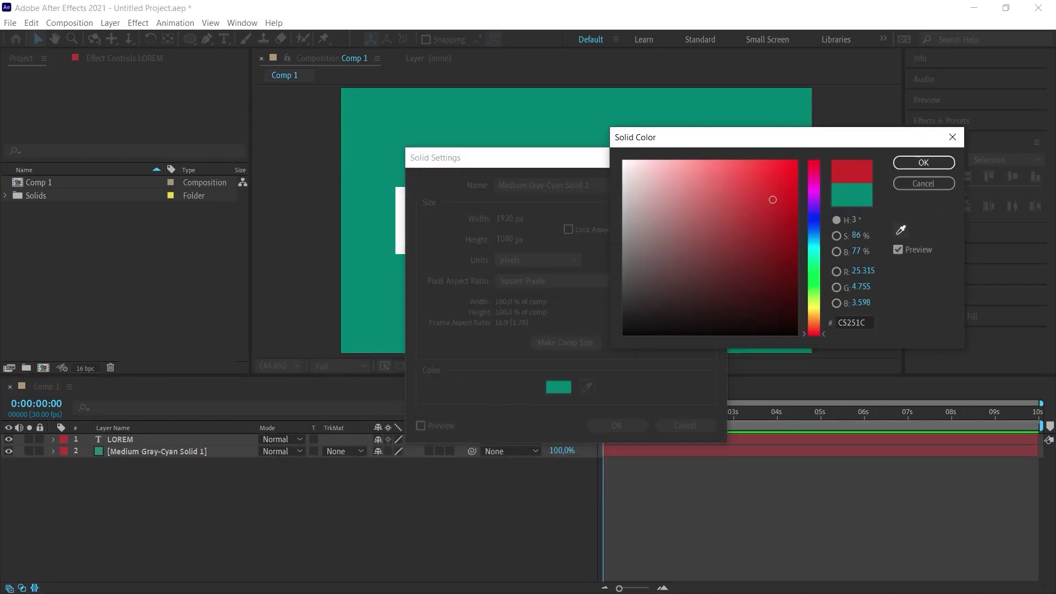
key("Return")
key("Return")
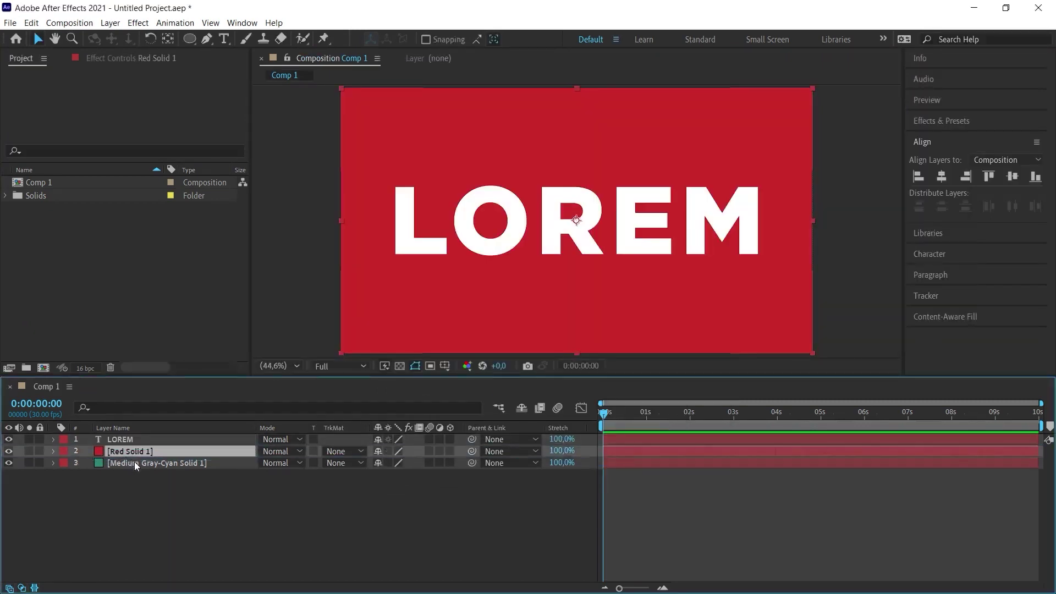
left_click(509, 220)
key("g")
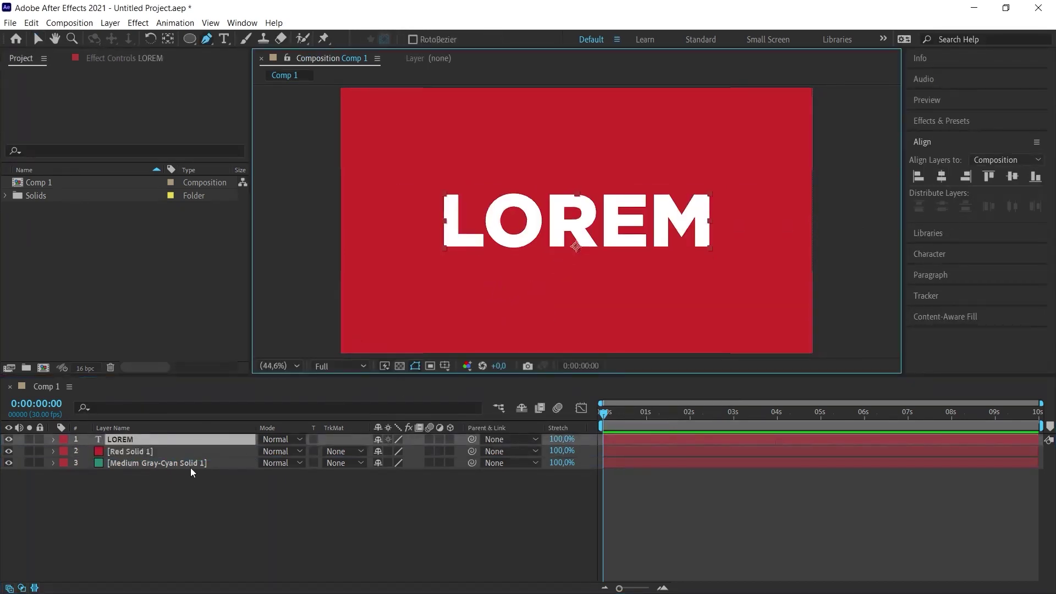
- Draw a straight horizontal line above LOREM, creating Shape Layer 1
left_click(130, 506)
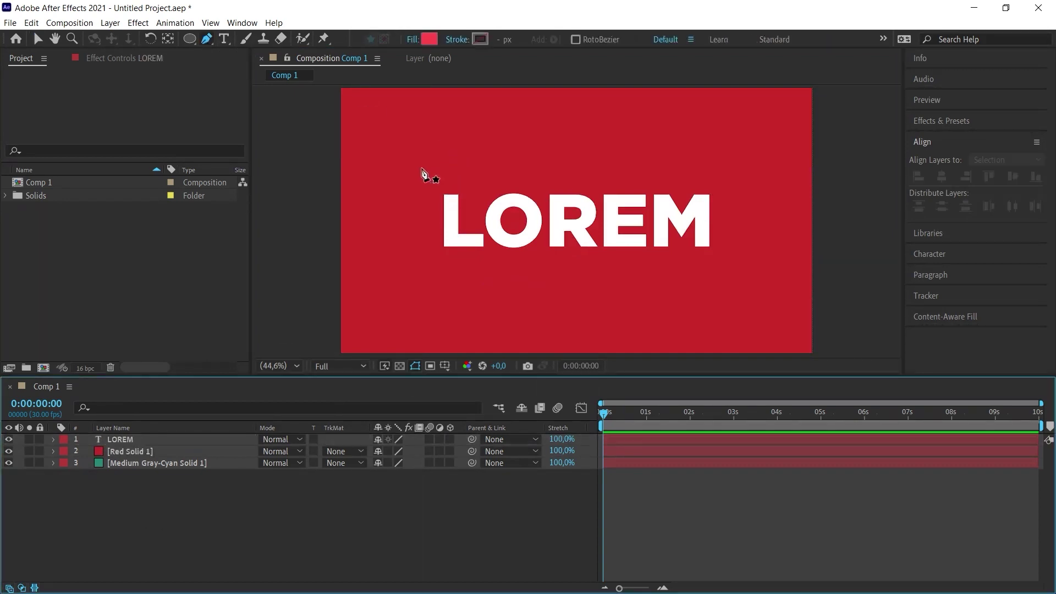
left_click(420, 171)
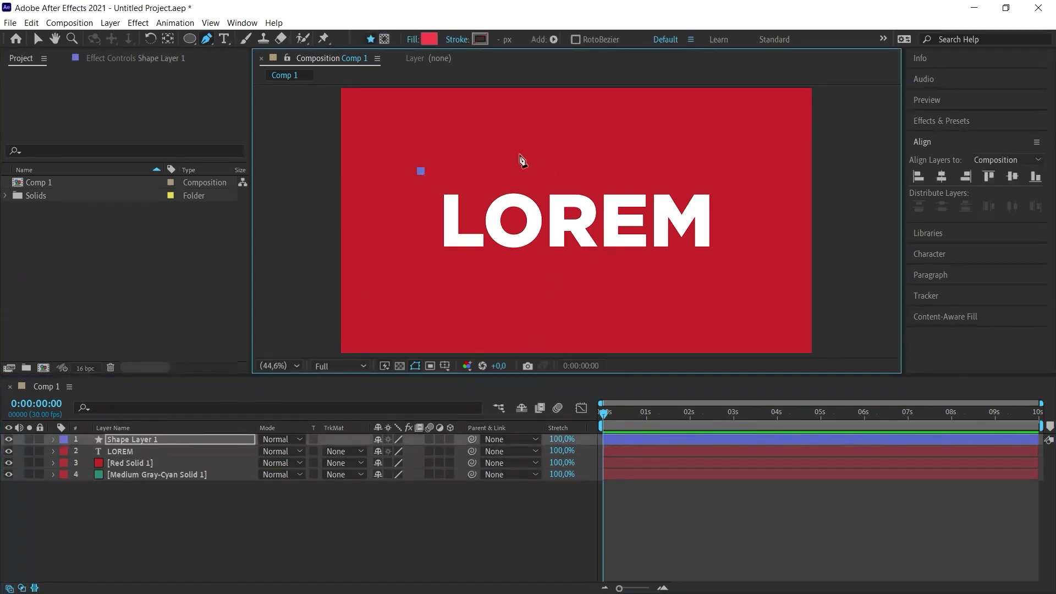
left_click(735, 171)
left_click(432, 39)
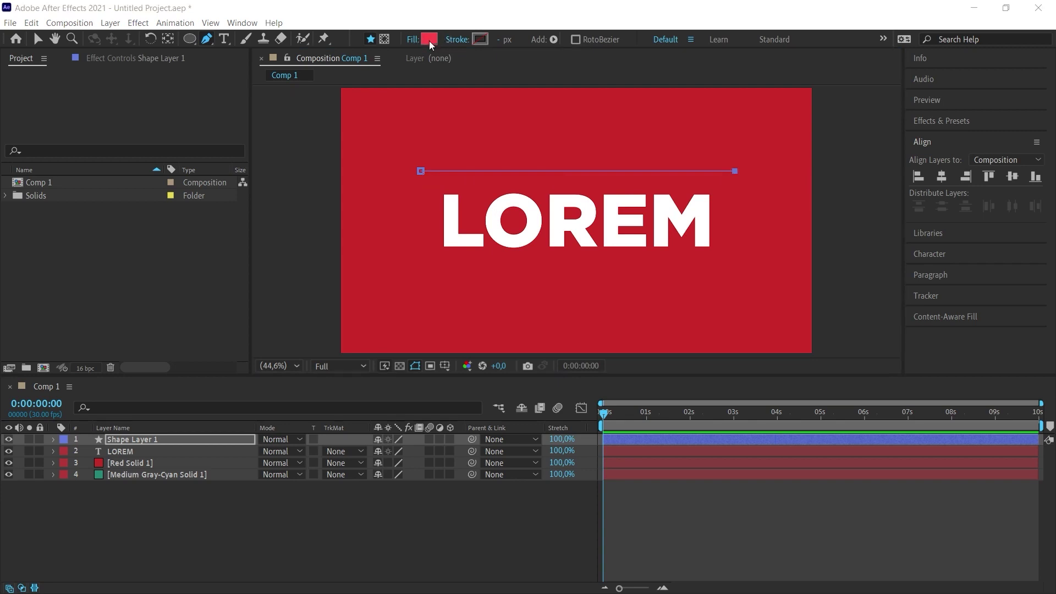
key("Return")
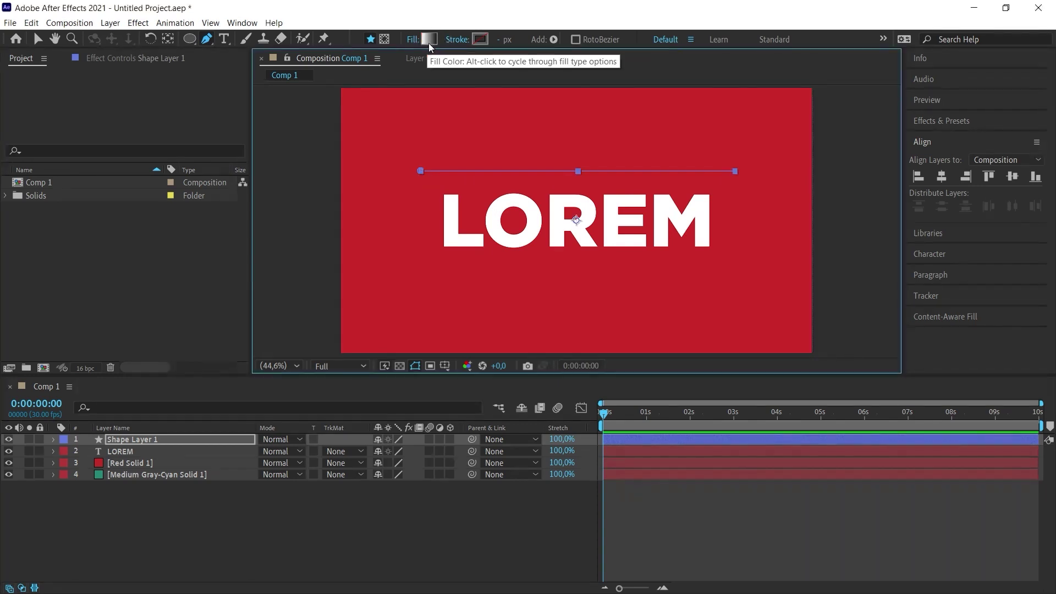
- Give the line no fill and a white (FFFFFF) 28 px stroke
left_click(428, 40, "alt")
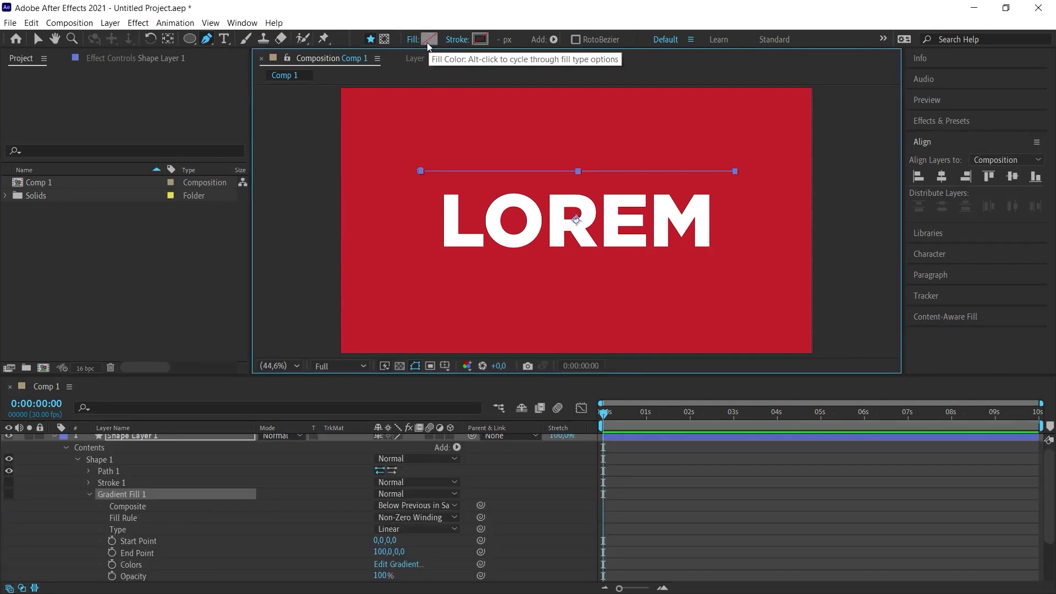
left_click(481, 40, "alt")
left_click(481, 39)
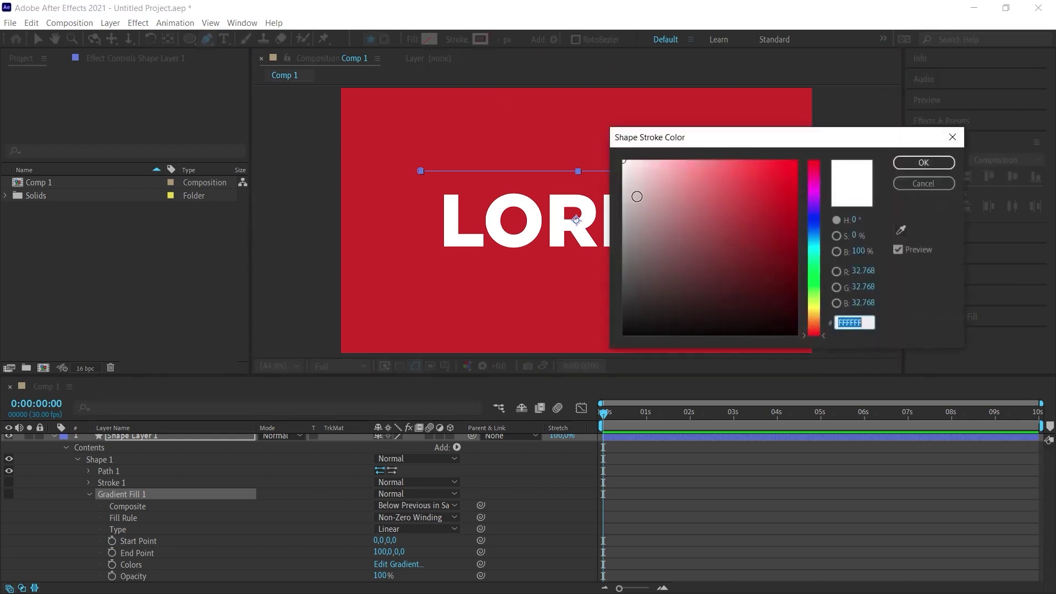
left_click(925, 184)
left_click_drag(525, 39, 520, 40)
left_click(95, 440)
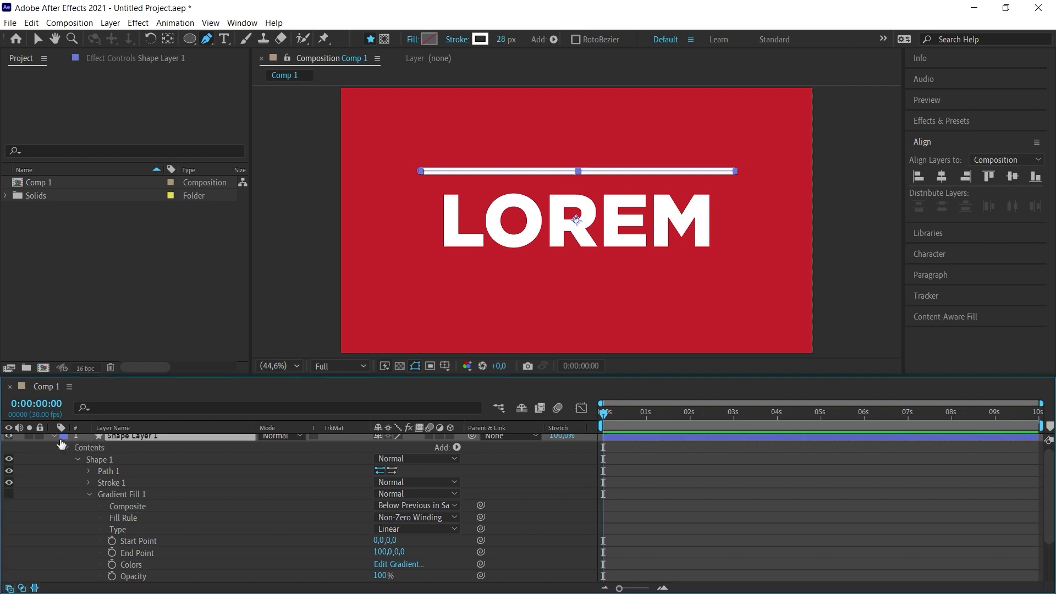
- Drag Red Solid 1 down until its top edge meets the white line
left_click(54, 437)
left_click(127, 463)
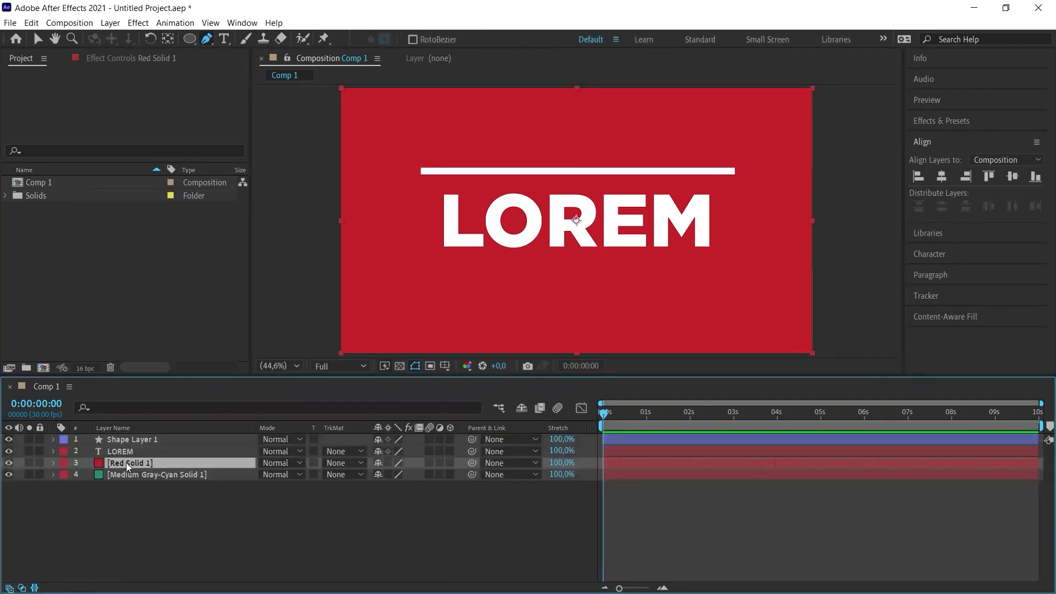
left_click(36, 39)
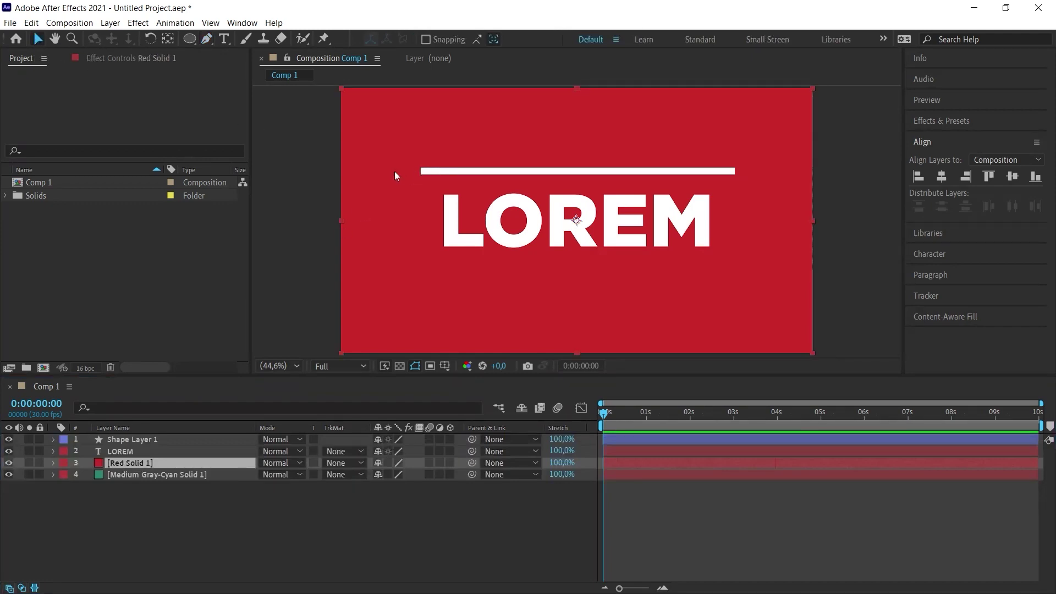
left_click_drag(404, 116, 400, 194)
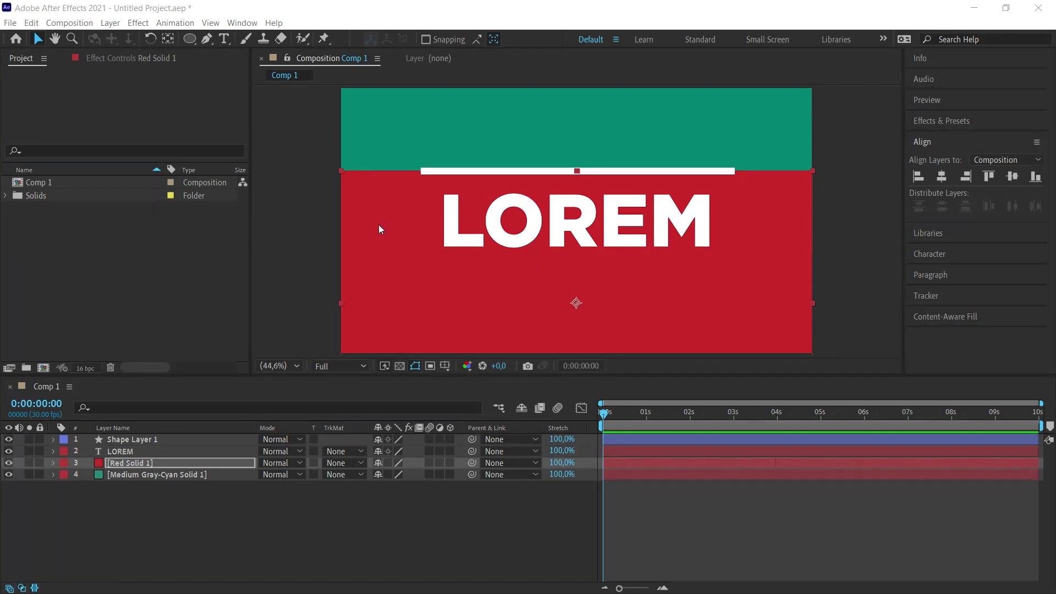
- Parent Red Solid 1 to Shape Layer 1, then select Shape Layer 1
left_click(127, 463)
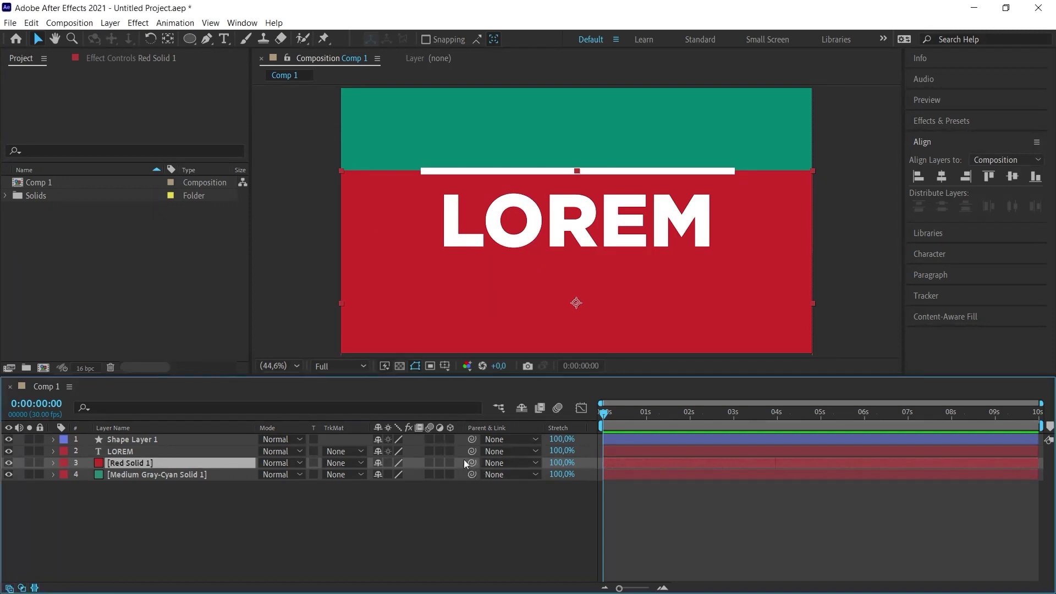
left_click_drag(472, 462, 135, 440)
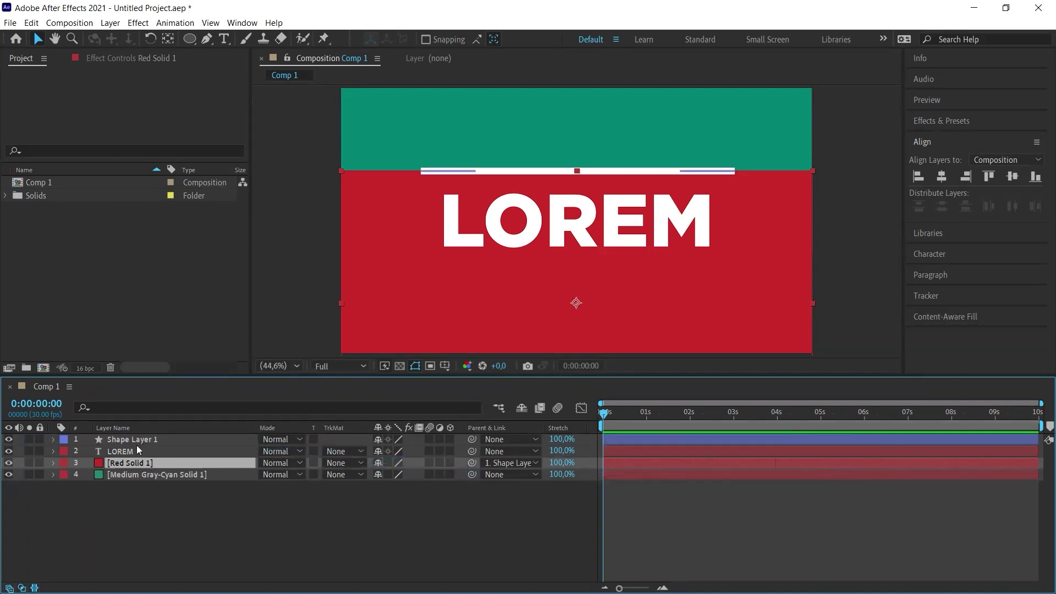
left_click(129, 440)
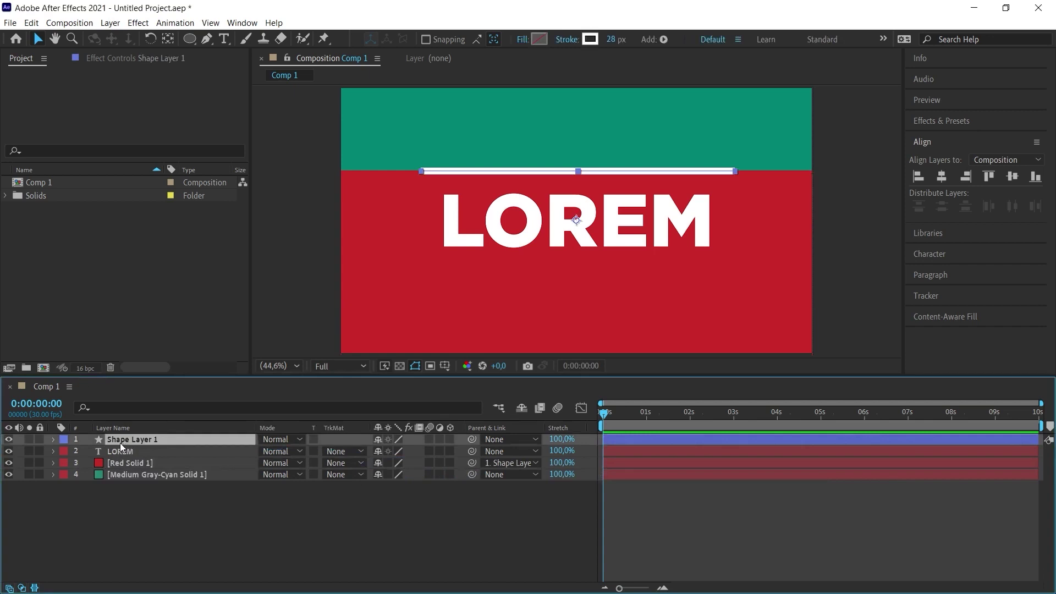
- Set the line's Position to 960,742 so it crosses the middle of LOREM
key("p")
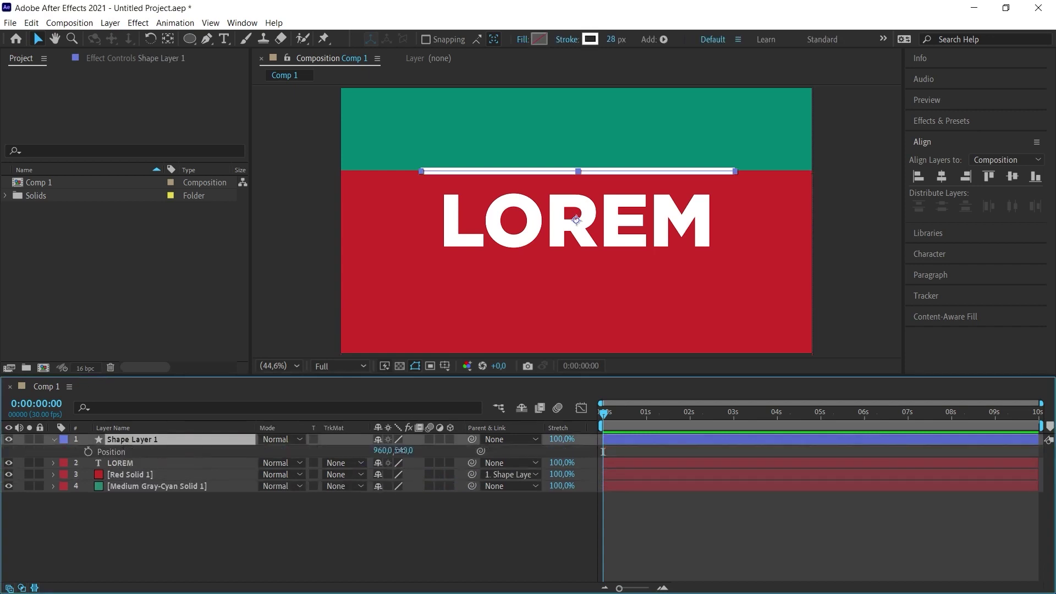
left_click_drag(400, 450, 643, 468)
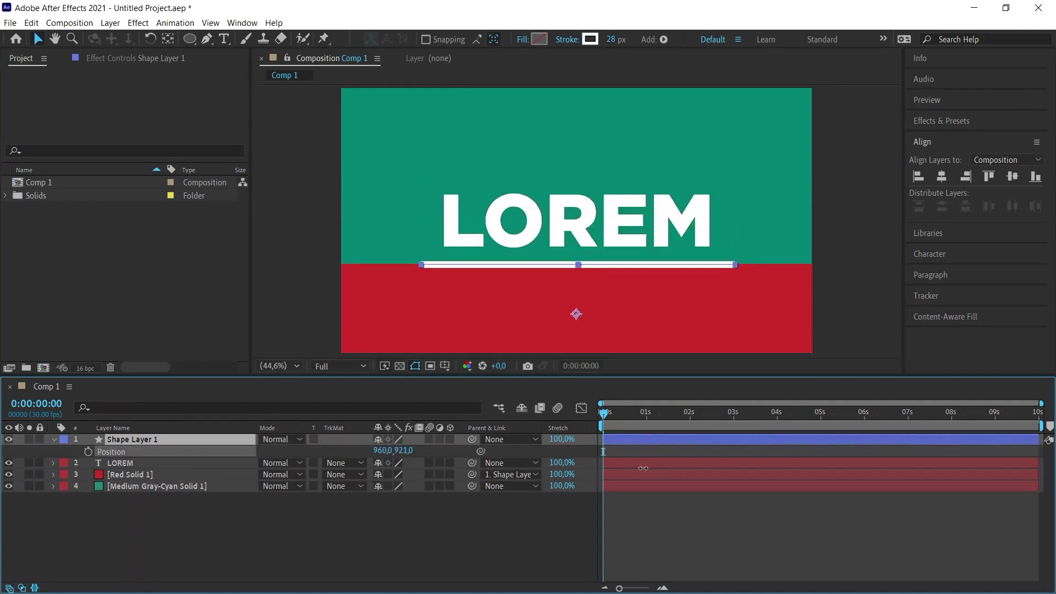
key("ctrl+z")
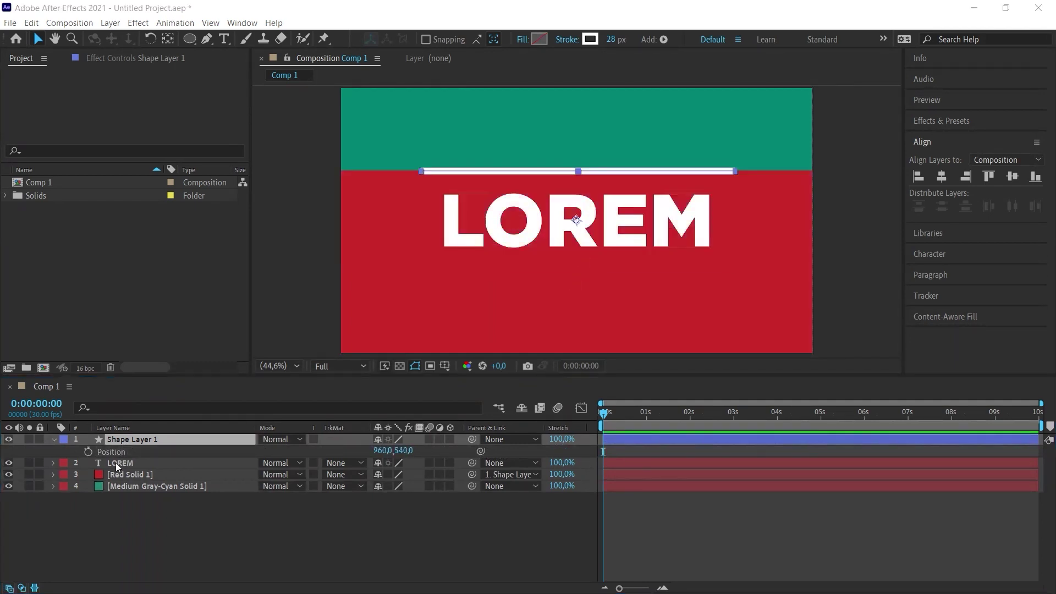
left_click(118, 468)
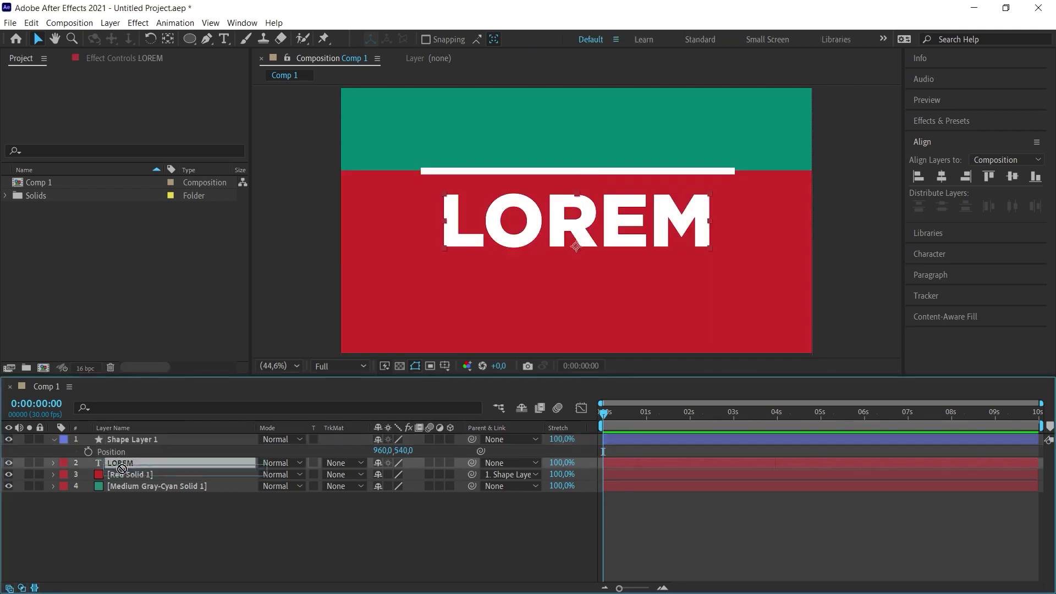
left_click_drag(400, 450, 539, 450)
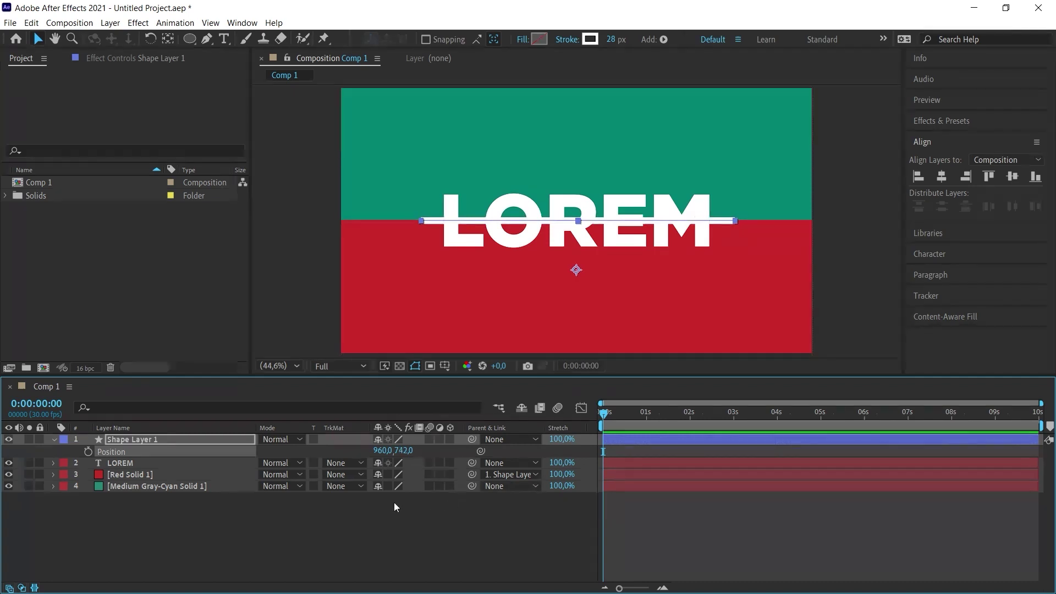
- Move Red Solid 1 above the LOREM layer in the stack
left_click(140, 467)
left_click(124, 476)
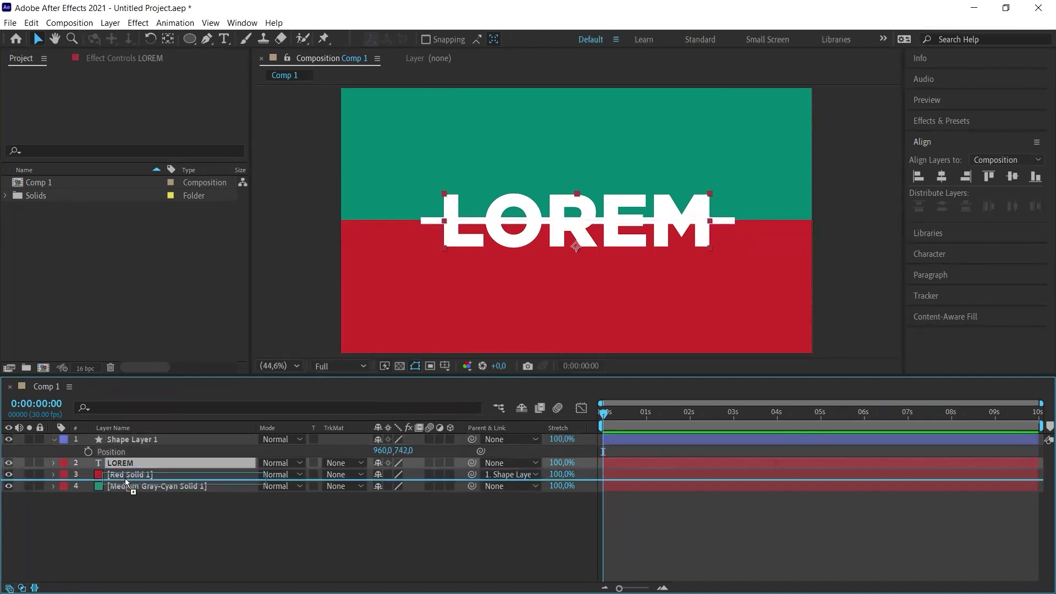
key("ctrl+bracketright")
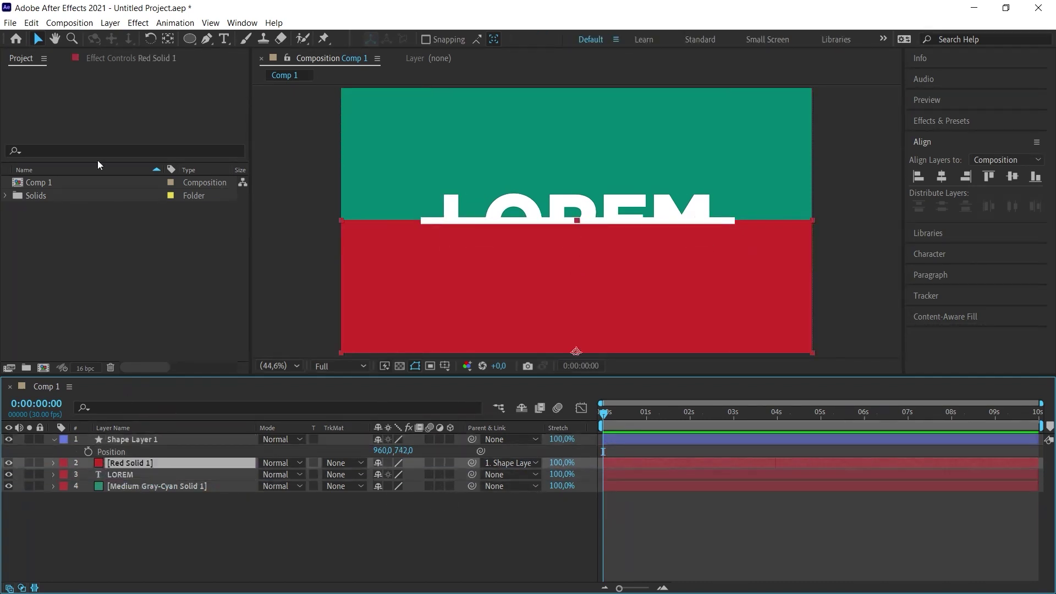
- Recolour the red solid black and set it as LOREM's Alpha Inverted Matte
left_click(69, 22)
left_click(110, 23)
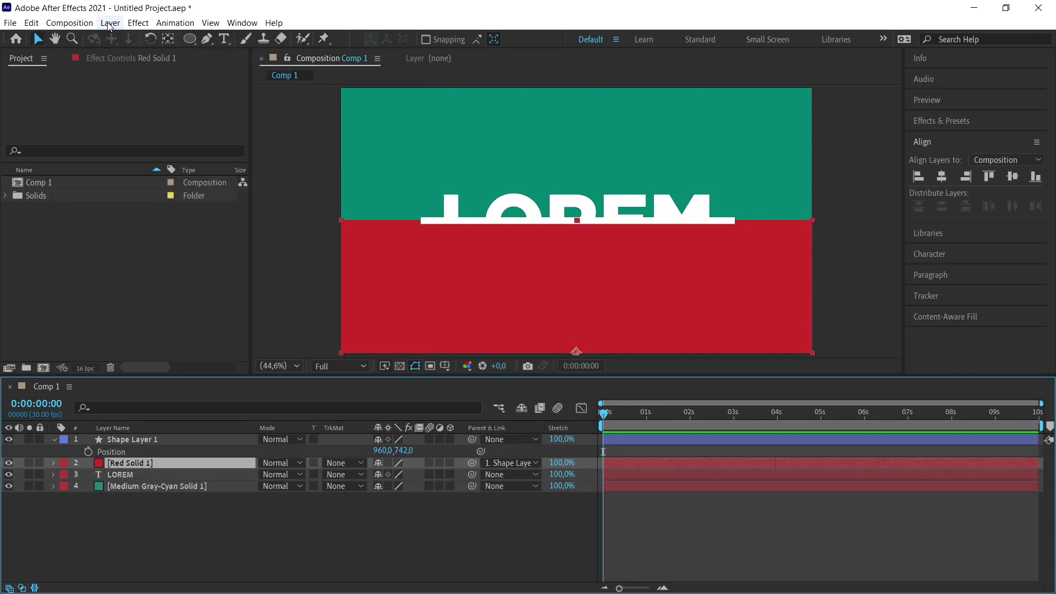
left_click(110, 23)
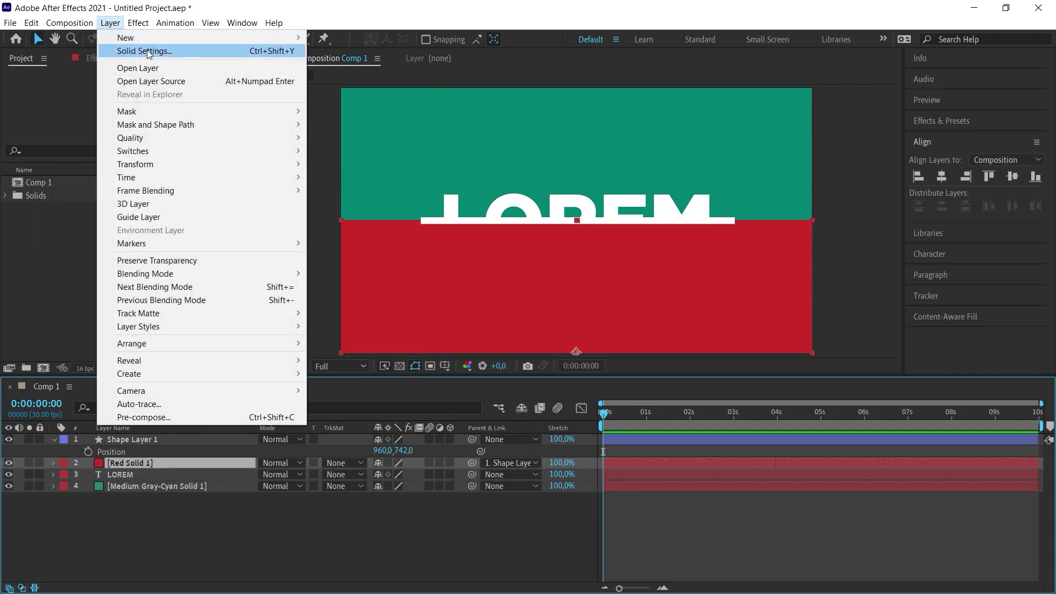
left_click(147, 52)
left_click(516, 371)
left_click(667, 308)
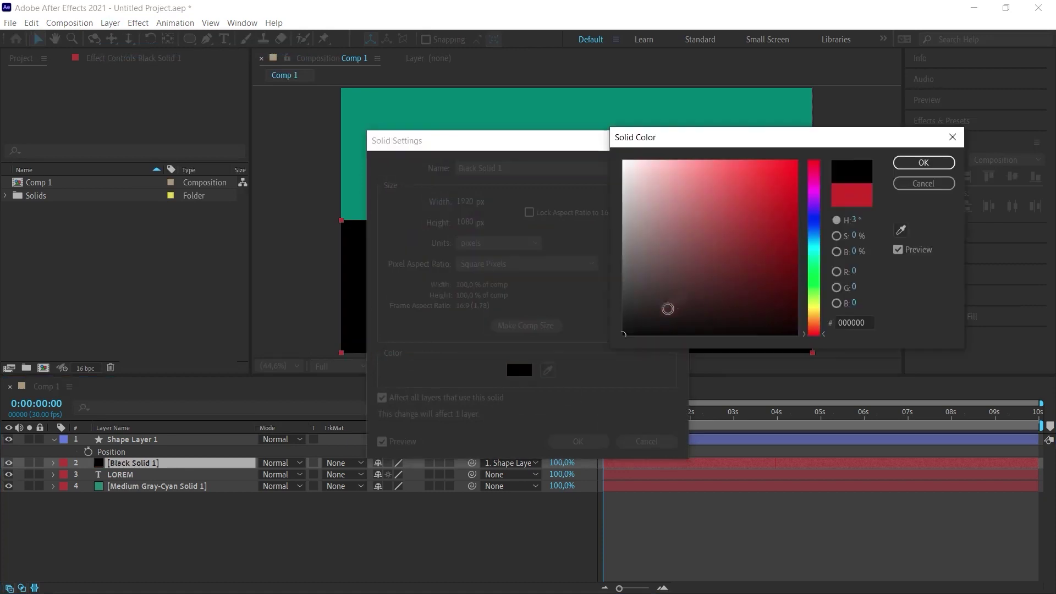
left_click(936, 161)
left_click(578, 441)
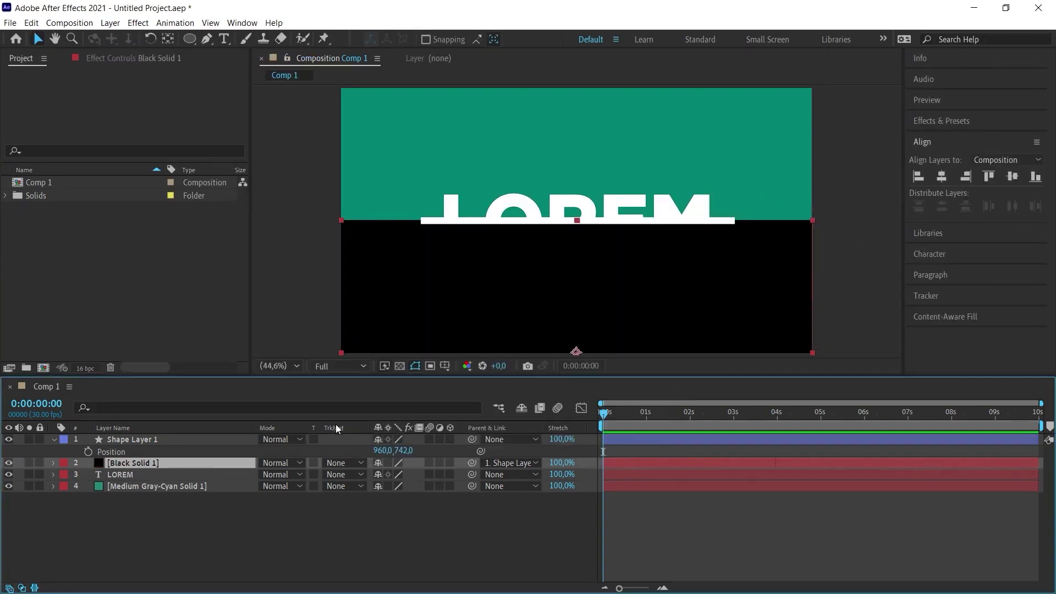
left_click(344, 474)
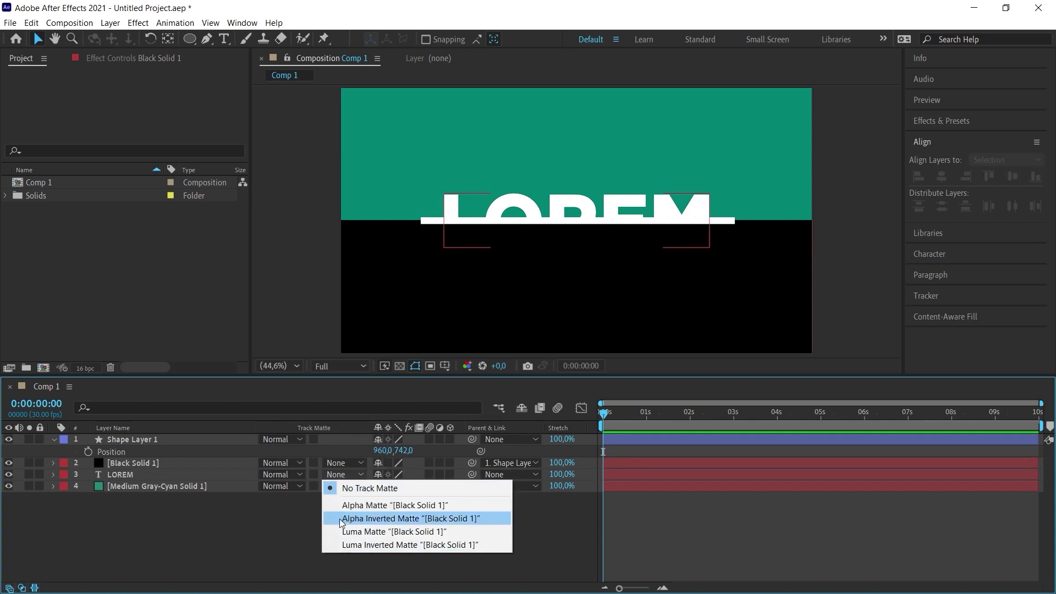
left_click(369, 523)
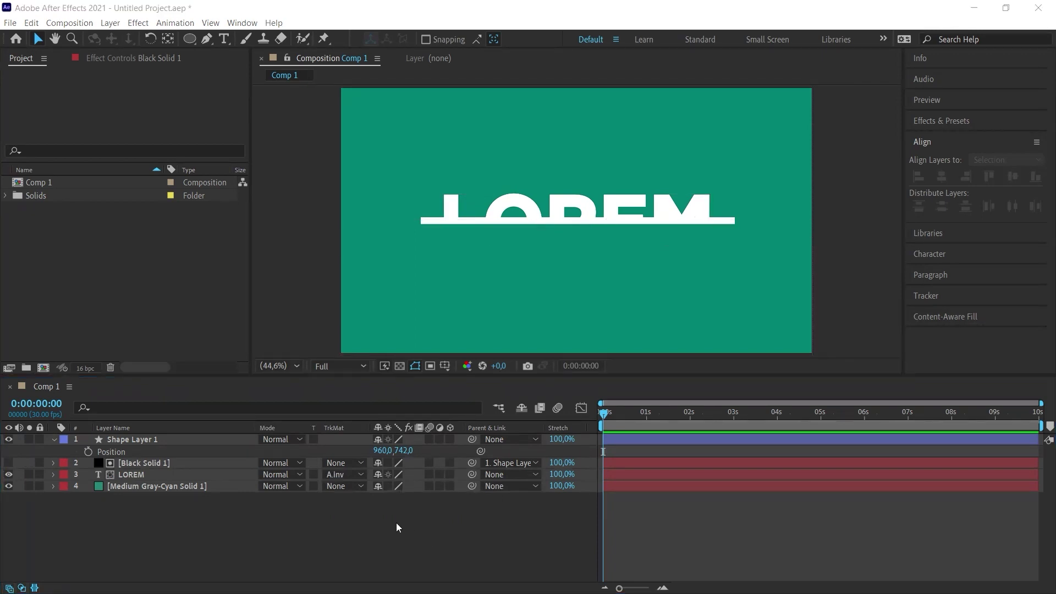
- Keyframe the line's Position from 960,548 at 0s to 960,919 at about 1:10
left_click_drag(405, 451, 399, 439)
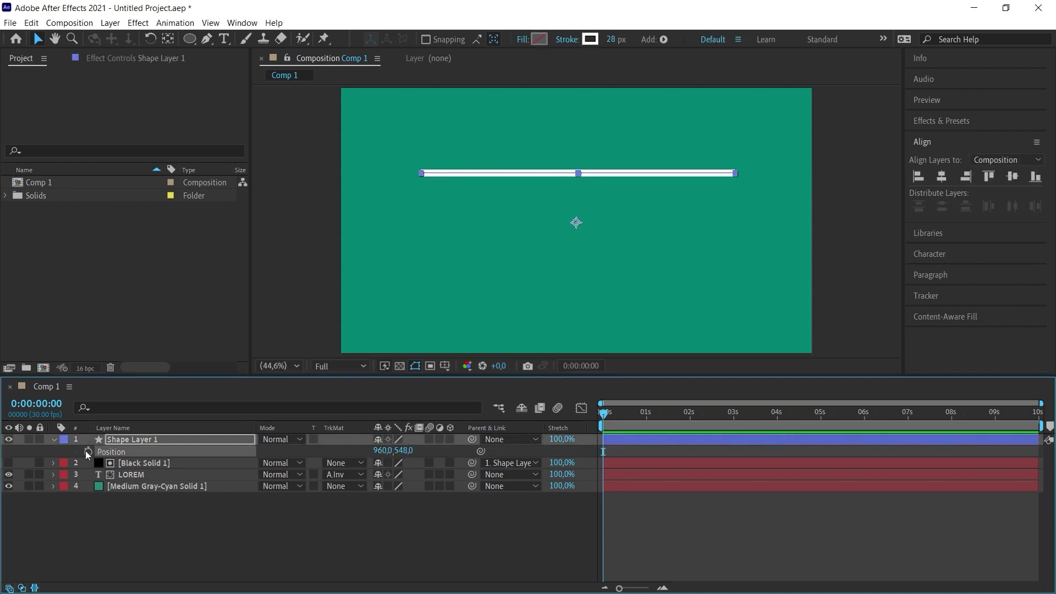
left_click(88, 452)
left_click_drag(604, 413, 723, 420)
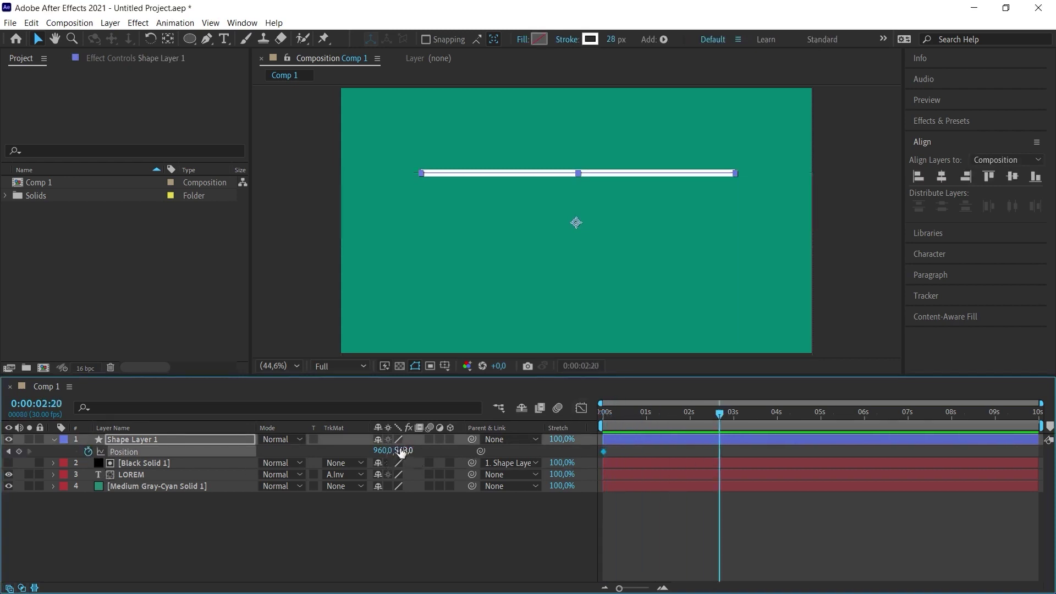
left_click_drag(402, 452, 687, 433)
left_click_drag(608, 414, 661, 414)
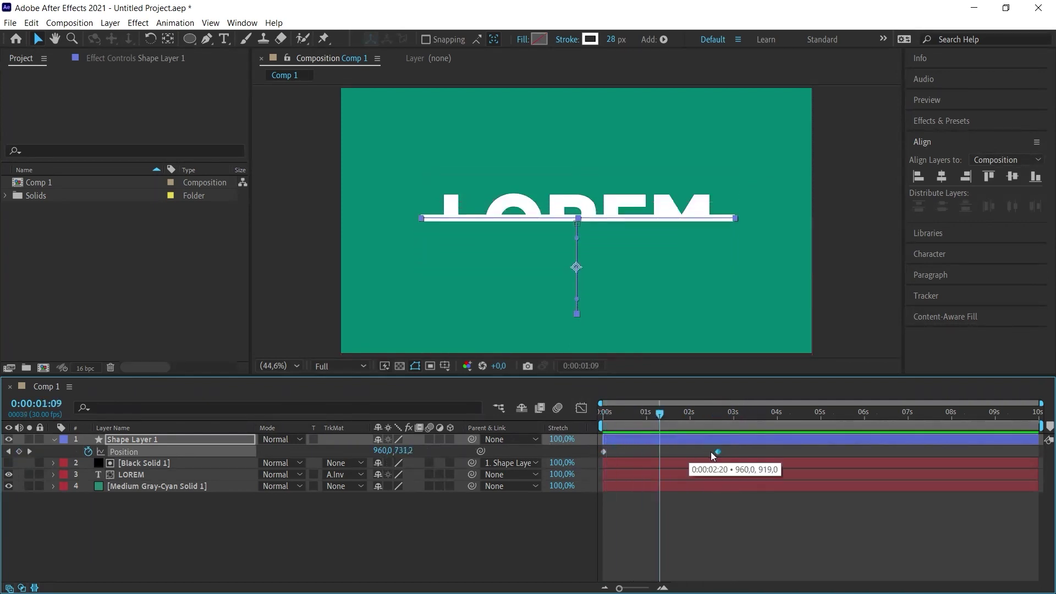
left_click_drag(717, 452, 651, 452)
left_click_drag(616, 414, 604, 414)
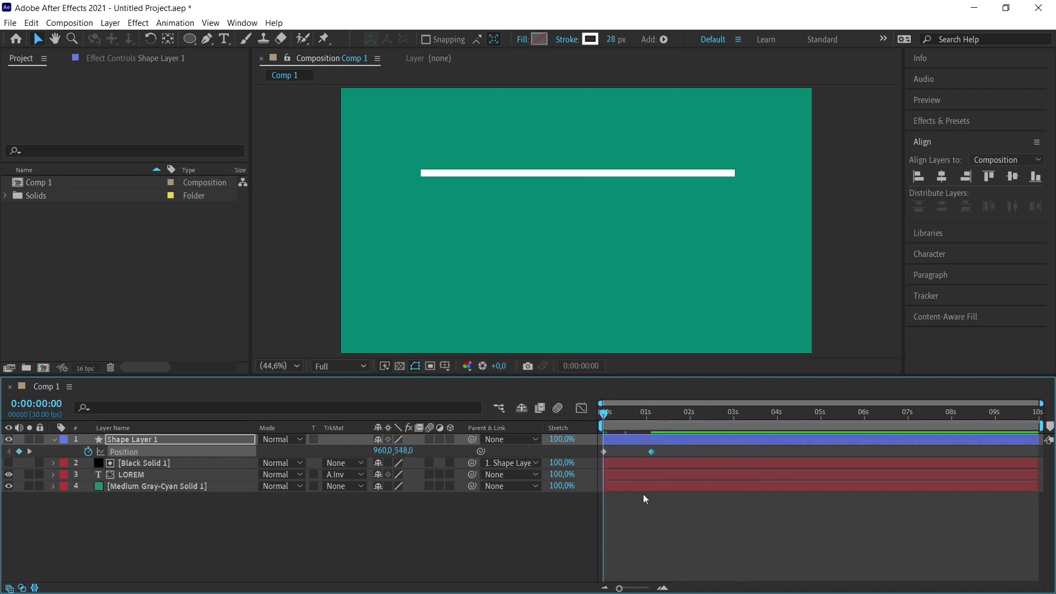
key("space")
left_click_drag(651, 451, 578, 453)
key("Page_Up")
key("Page_Up")
- Apply Easy Ease to both Position keyframes and preview the reveal
key("F9")
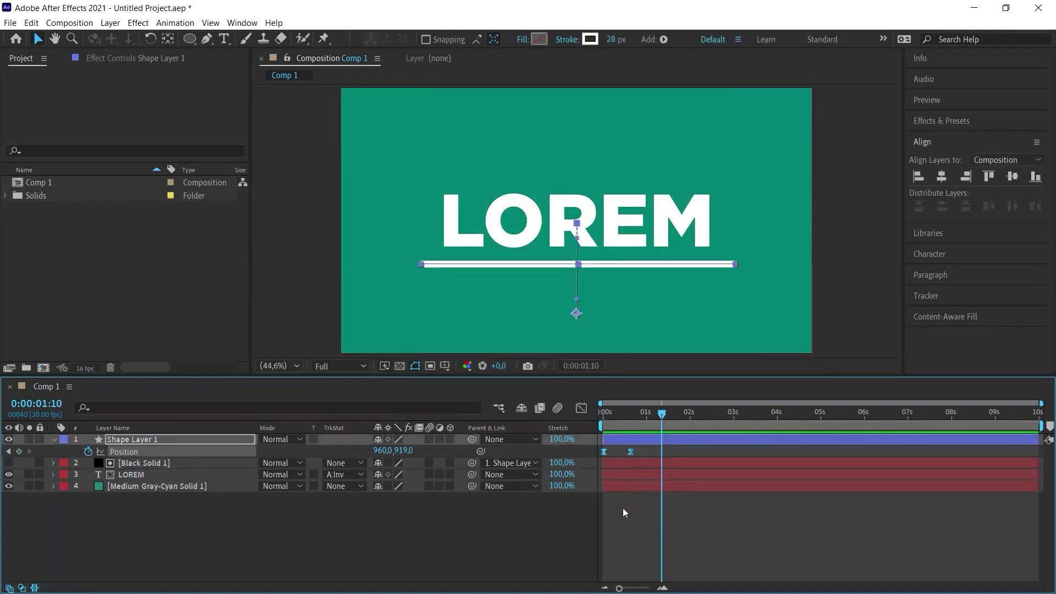
key("space")
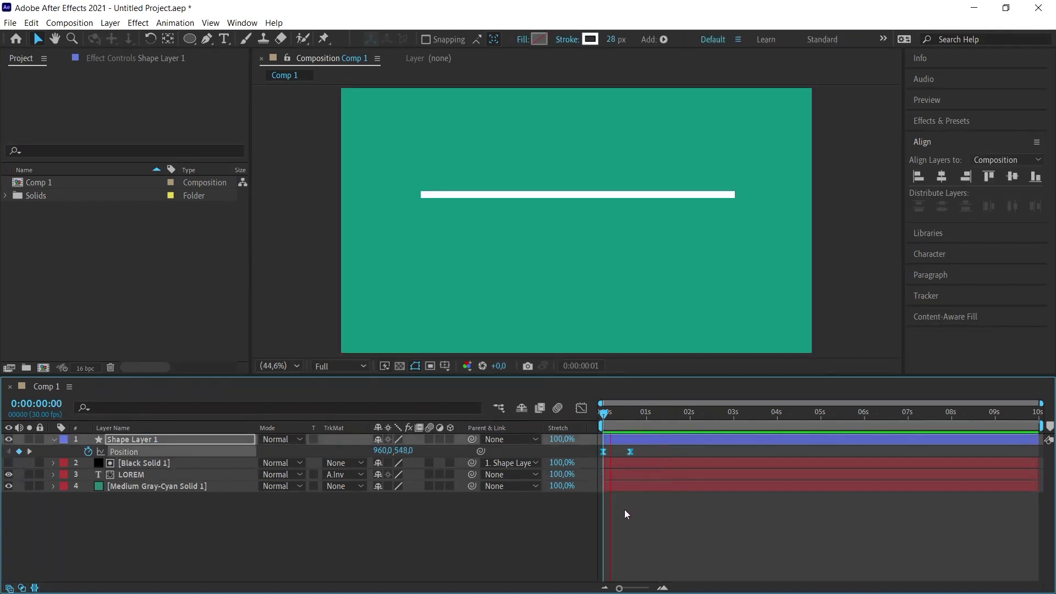
key("space")
left_click_drag(642, 451, 576, 453)
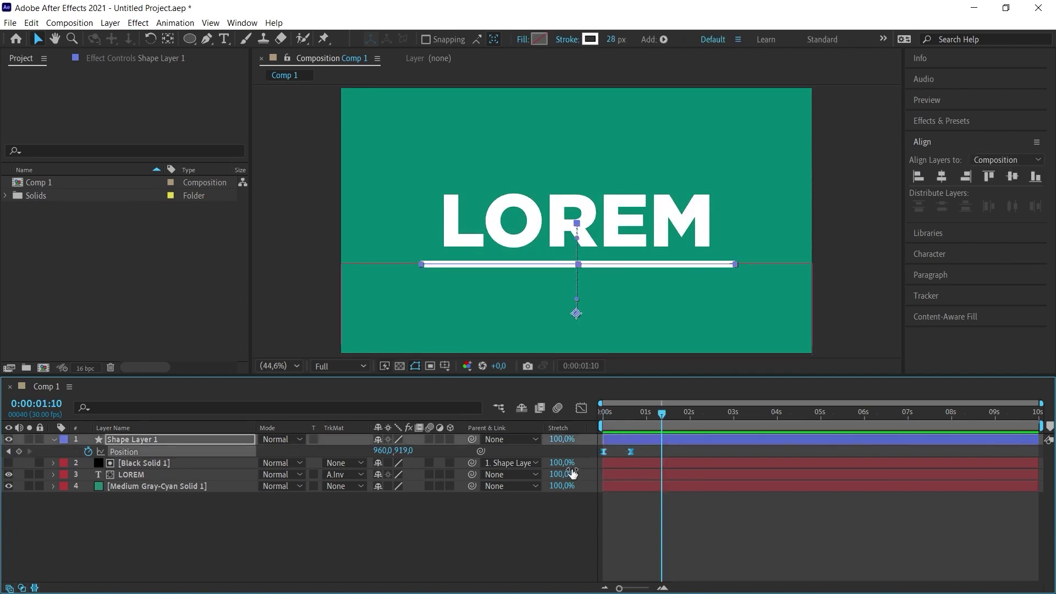
left_click(581, 408)
- Drag the end keyframe's influence handle left so speed spikes above 2000 px/sec, then eases to zero, and preview
left_click_drag(709, 552, 681, 552)
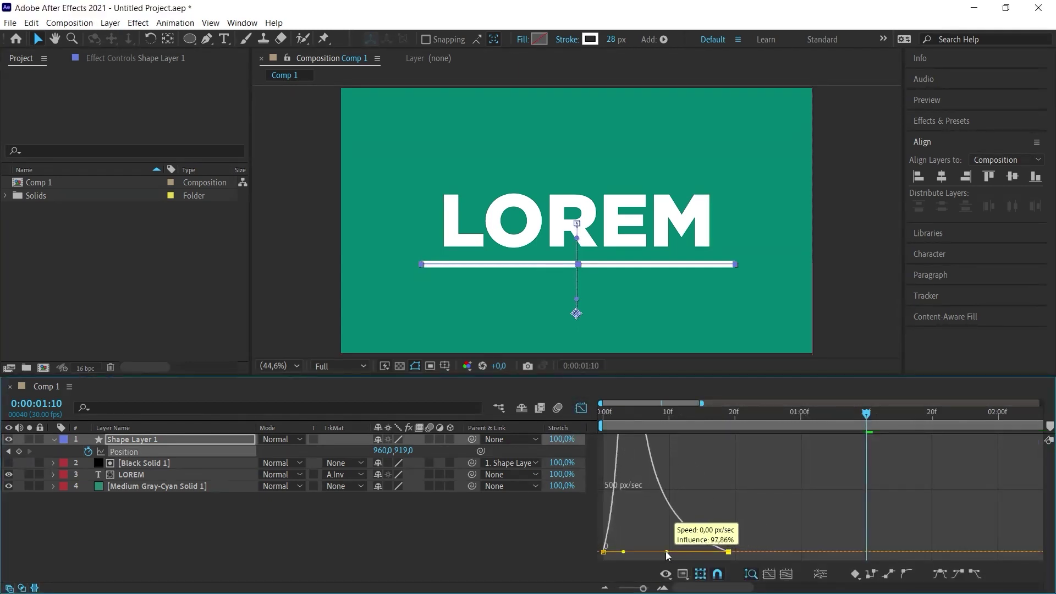
left_click_drag(665, 551, 655, 550)
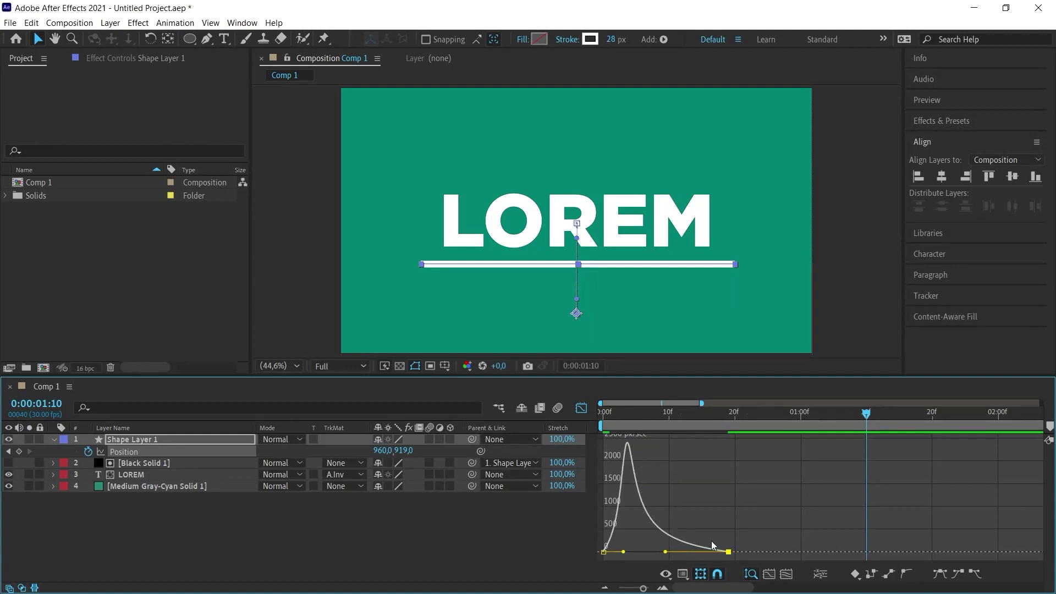
left_click_drag(626, 412, 578, 422)
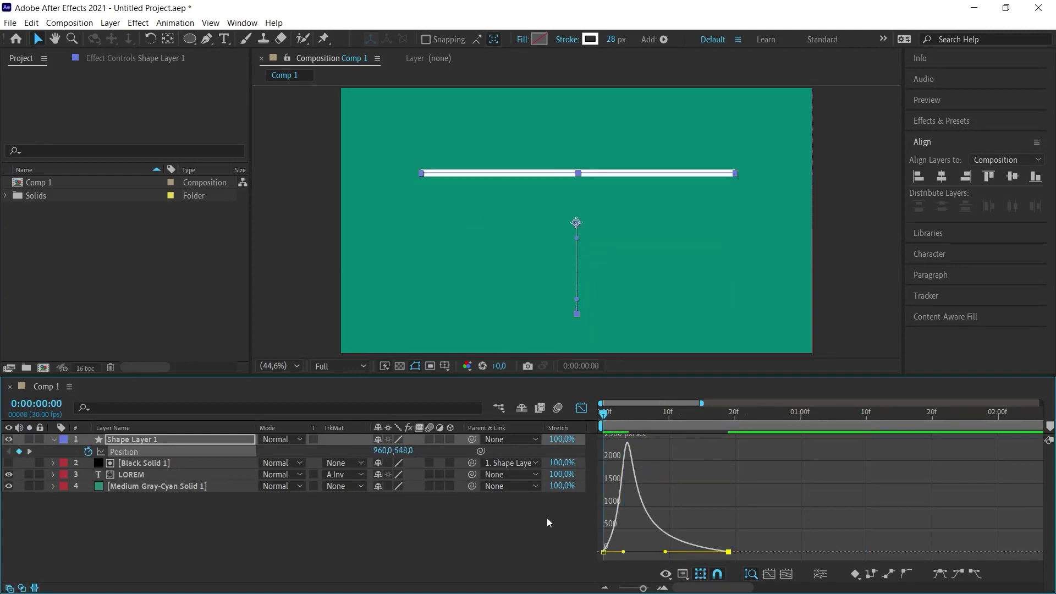
key("space")
key("space")
key("space")
key("space")
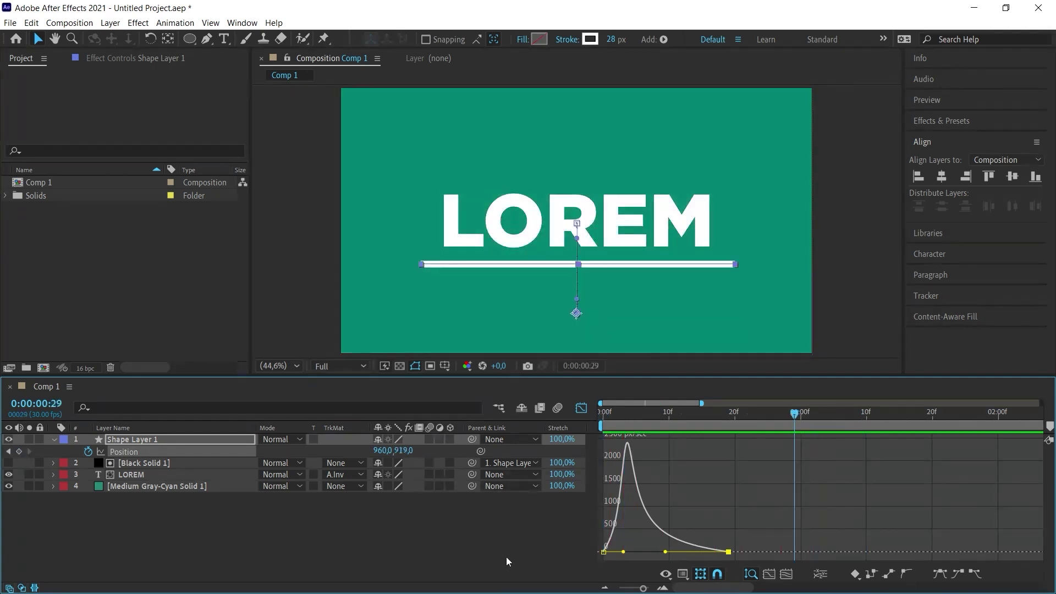
left_click(581, 408)
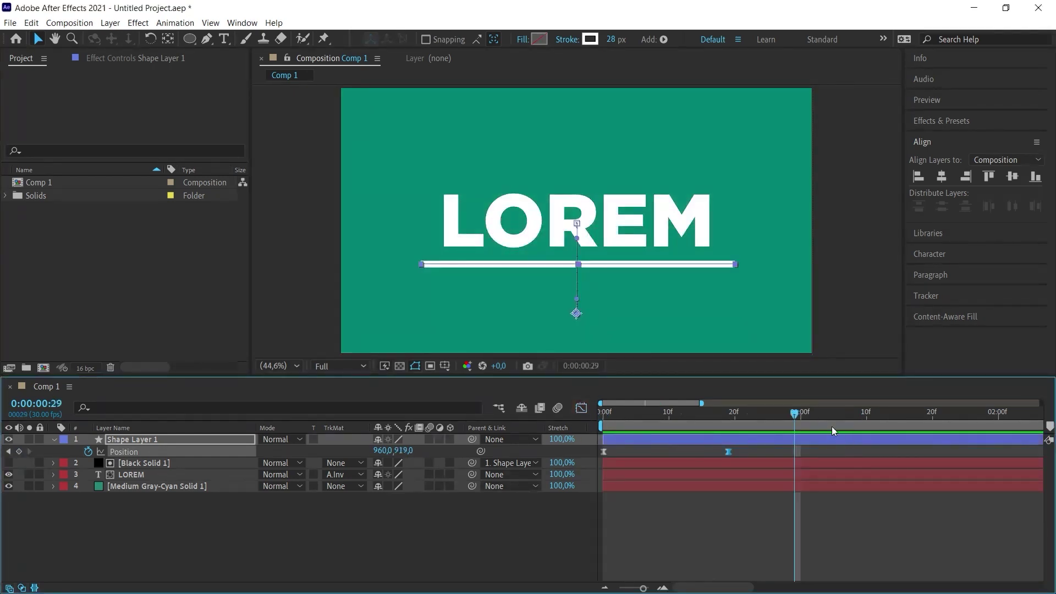
- Add a Position keyframe at 1:03 to hold the line below LOREM
left_click_drag(796, 416, 822, 417)
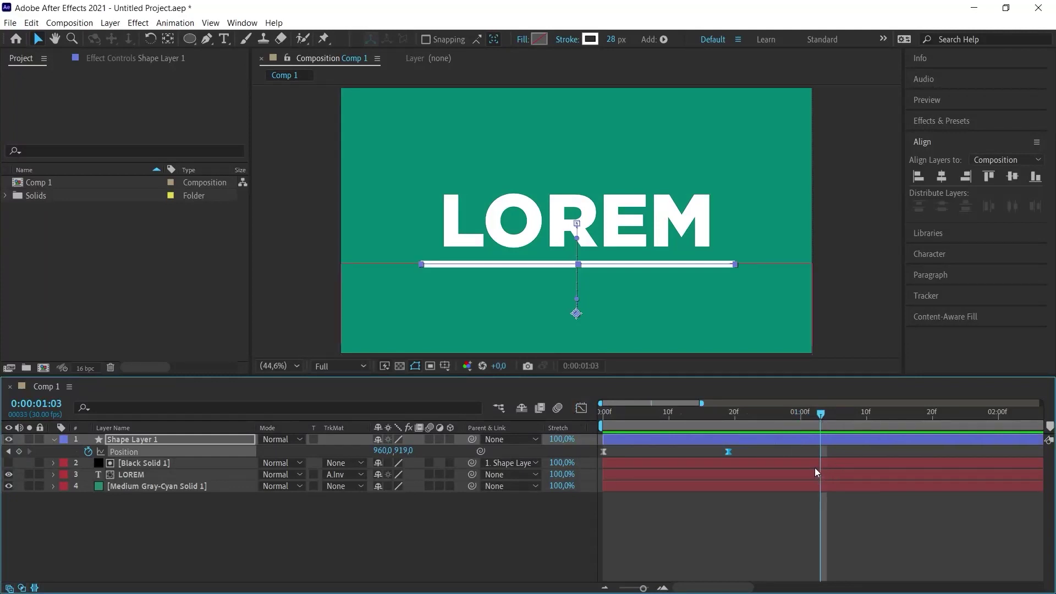
left_click(19, 451)
left_click_drag(823, 414, 945, 413)
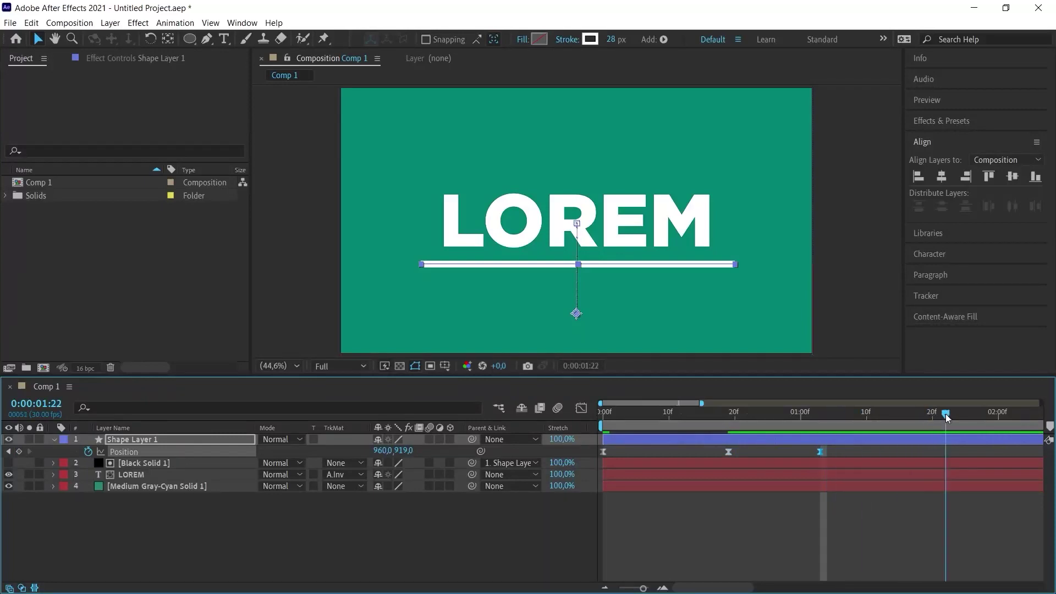
- At 1:22, bring Position Y back to 548 so the line hides LOREM, and preview the animation
left_click_drag(404, 450, 297, 450)
key("Home")
left_click(869, 451)
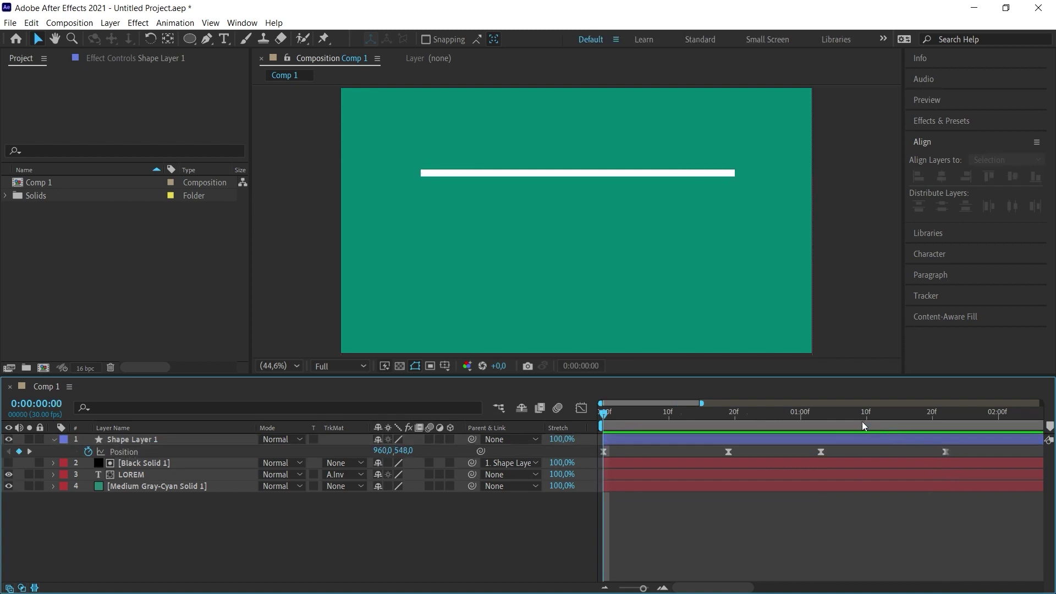
key("space")
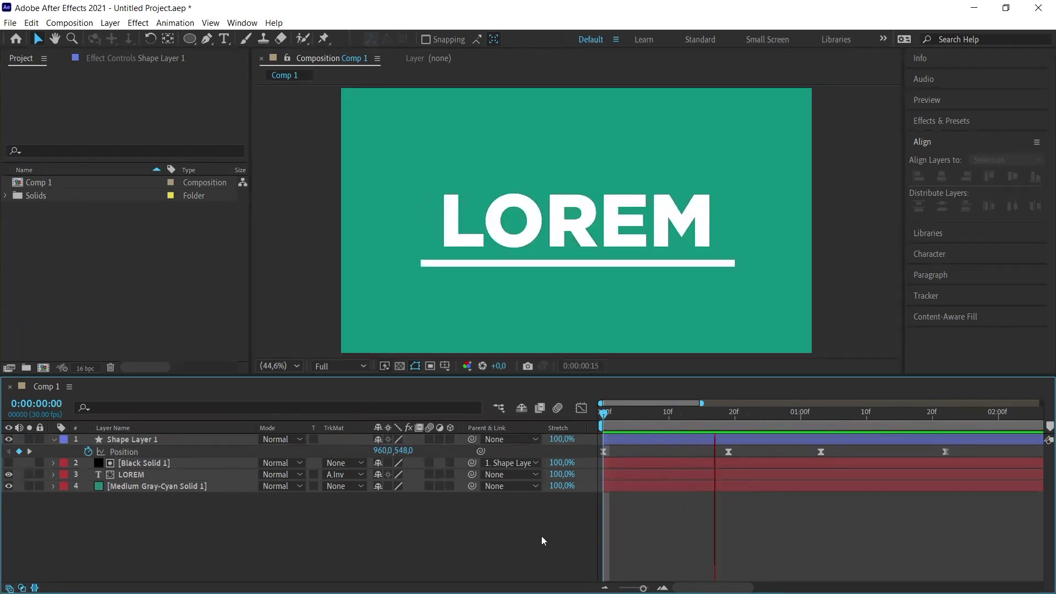
key("space")
left_click_drag(688, 411, 636, 418)
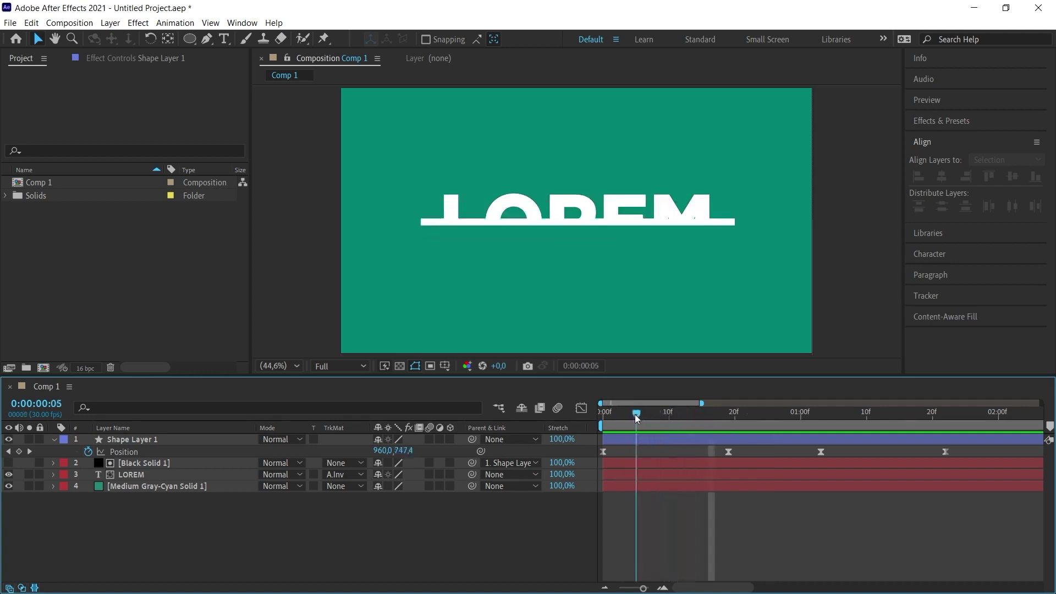